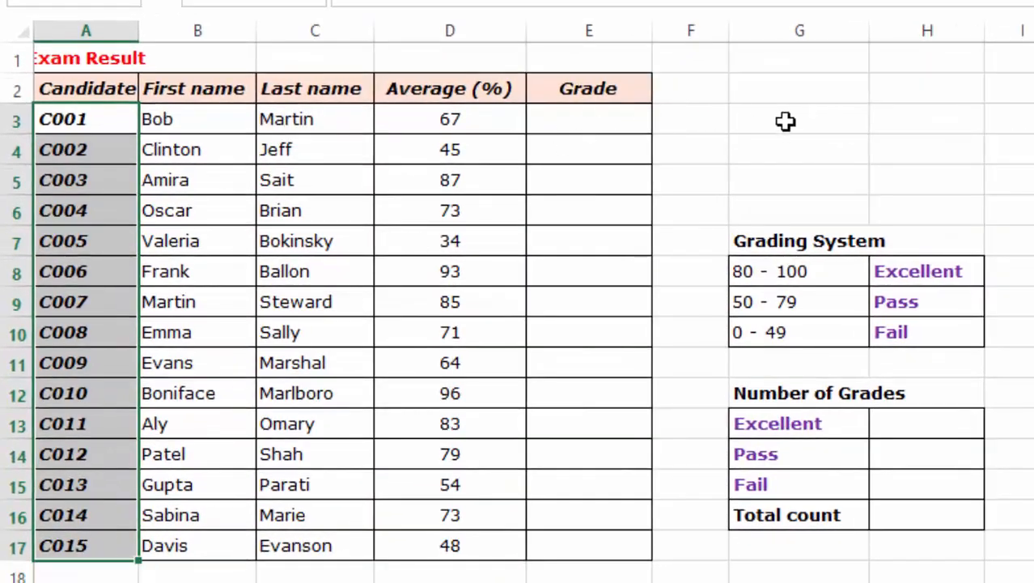
- Examine the exam result table's name and average columns and the empty Grade column
{"action": "left_click", "coordinate": [786, 121]}
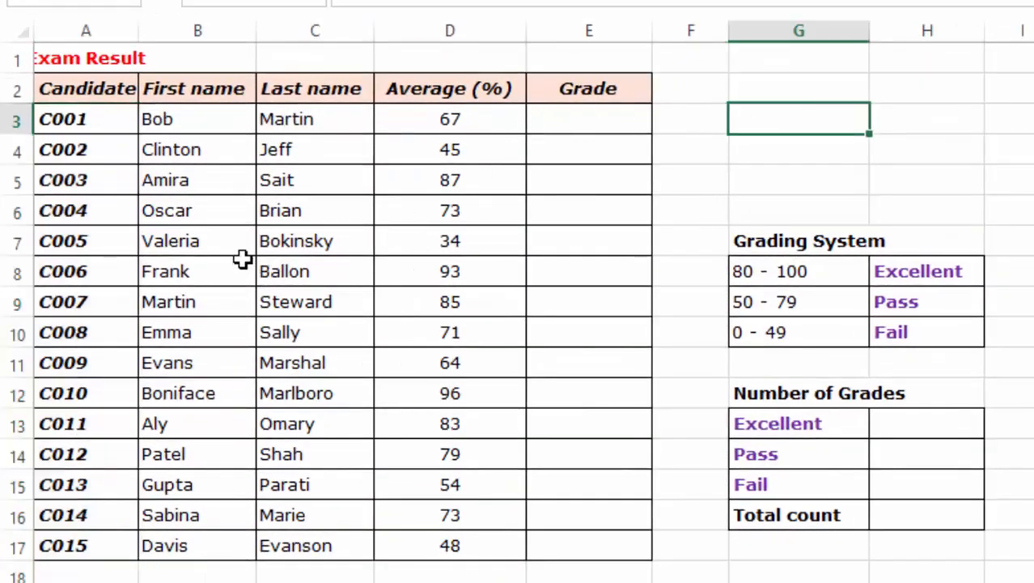
{"action": "left_click", "coordinate": [208, 81]}
{"action": "left_click", "coordinate": [335, 87]}
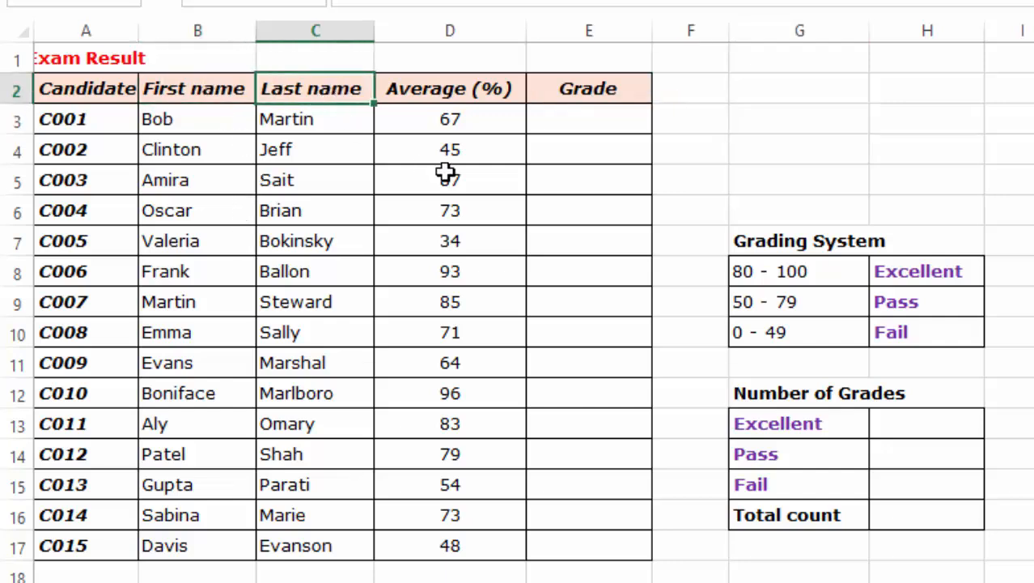
{"action": "left_click", "coordinate": [455, 28]}
{"action": "left_click", "coordinate": [453, 149]}
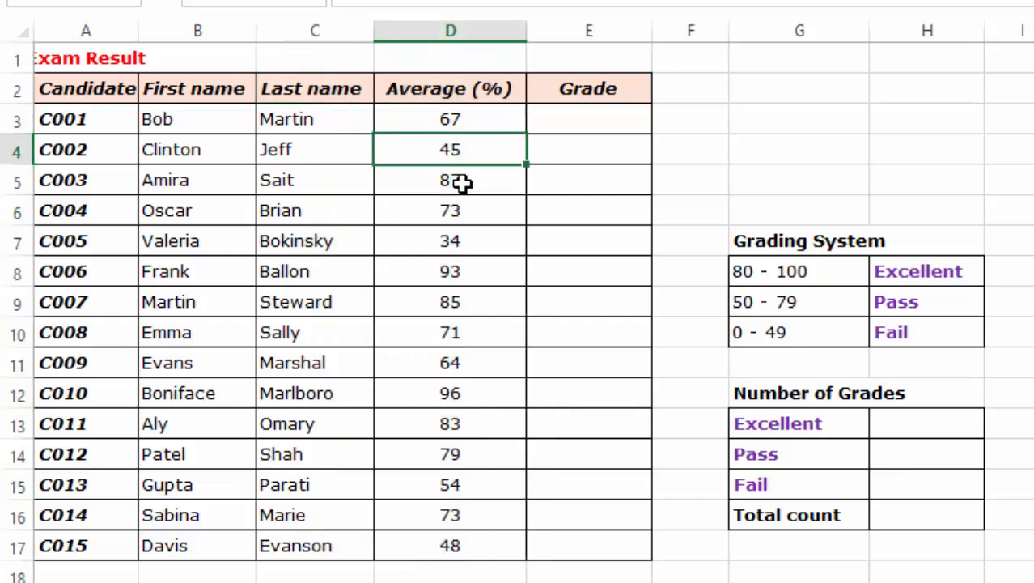
{"action": "left_click", "coordinate": [465, 210]}
{"action": "left_click", "coordinate": [468, 276]}
{"action": "left_click", "coordinate": [451, 356]}
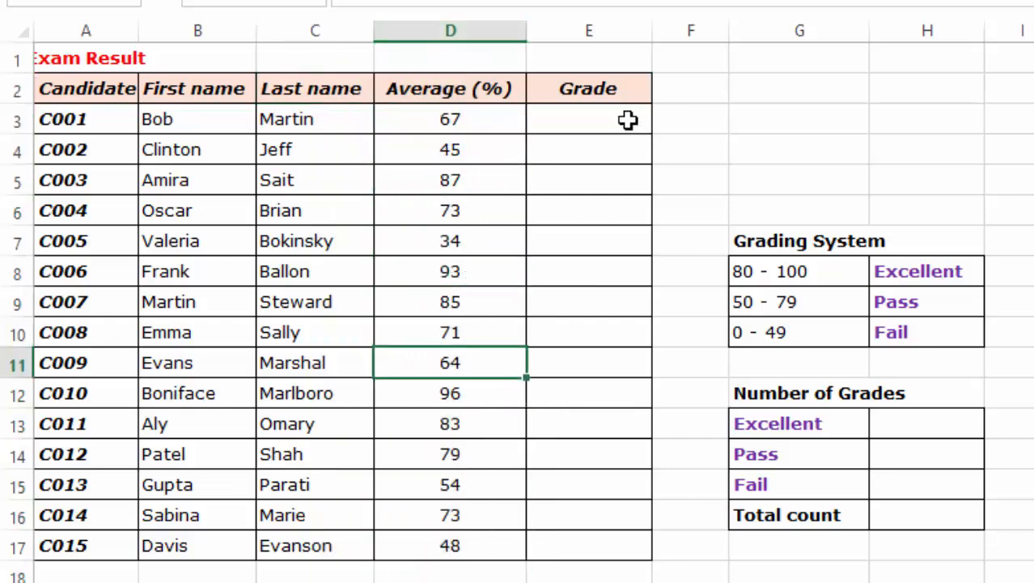
{"action": "left_click", "coordinate": [577, 114]}
{"action": "left_click", "coordinate": [596, 150]}
{"action": "left_click", "coordinate": [596, 210]}
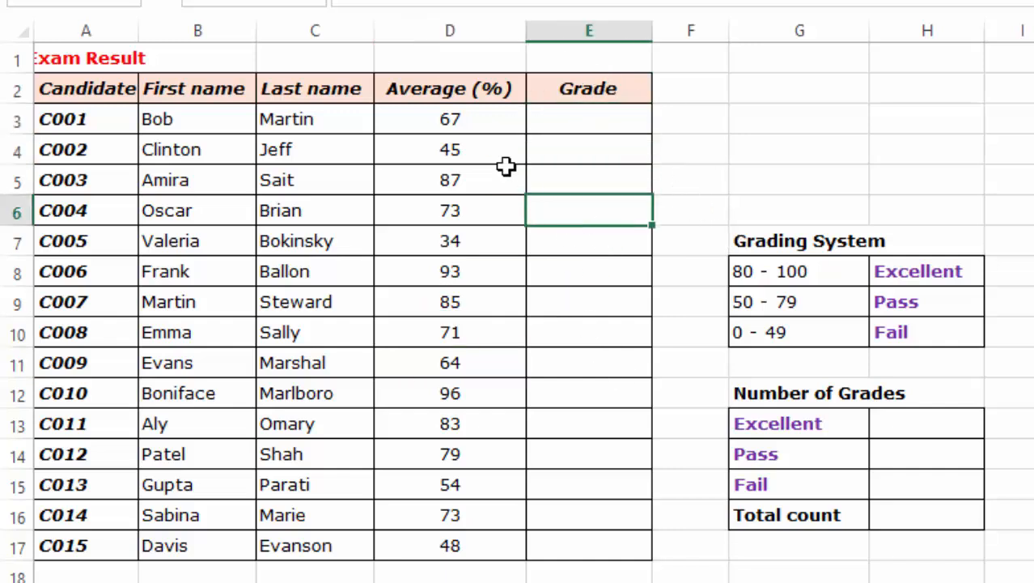
{"action": "left_click", "coordinate": [439, 123]}
{"action": "left_click", "coordinate": [433, 152]}
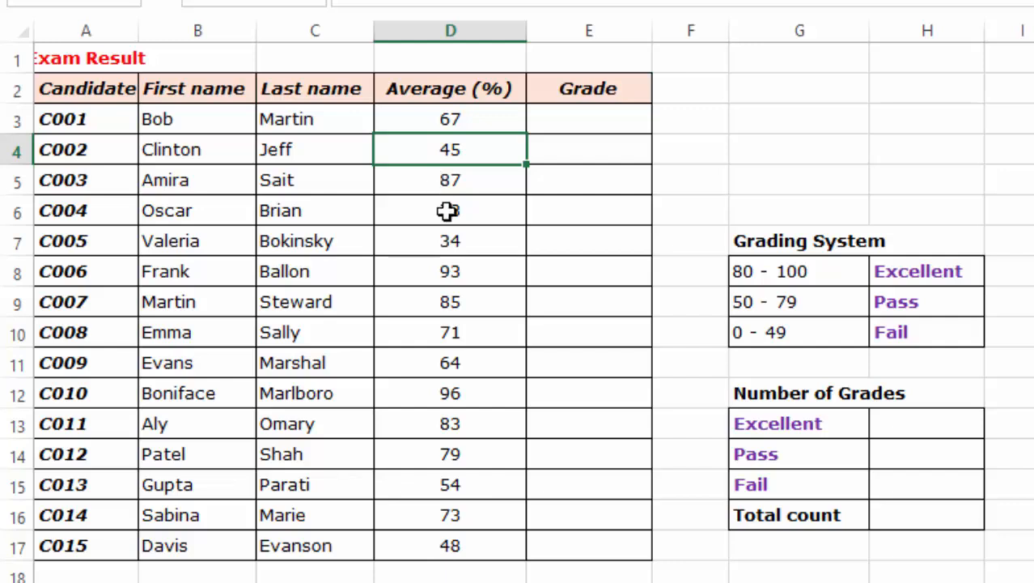
{"action": "left_click", "coordinate": [448, 211]}
{"action": "left_click", "coordinate": [454, 273]}
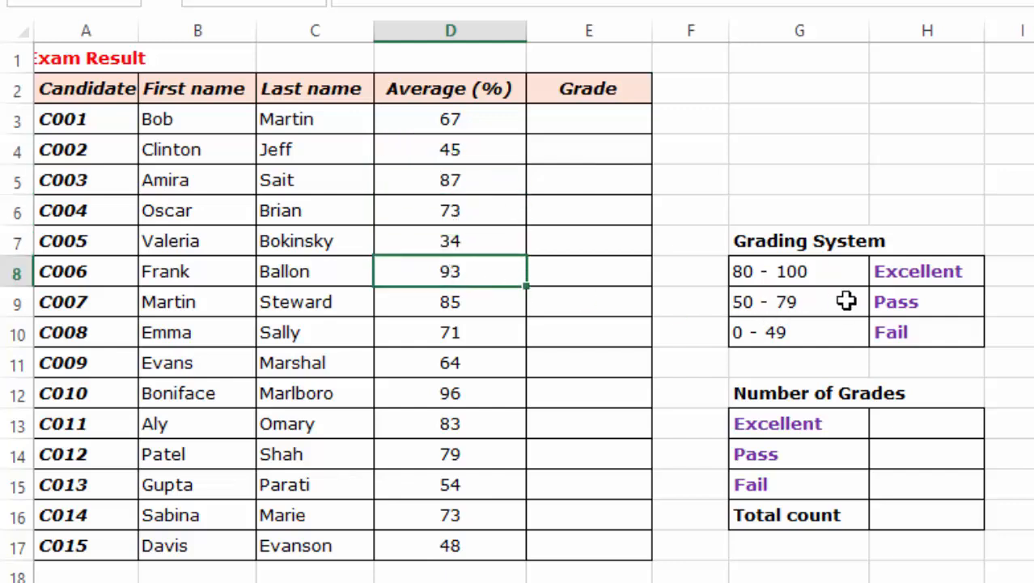
- Review each score range in the Grading System table together with its matching grade
{"action": "left_click_drag", "start_coordinate": [753, 272], "coordinate": [916, 335]}
{"action": "left_click", "coordinate": [1033, 211]}
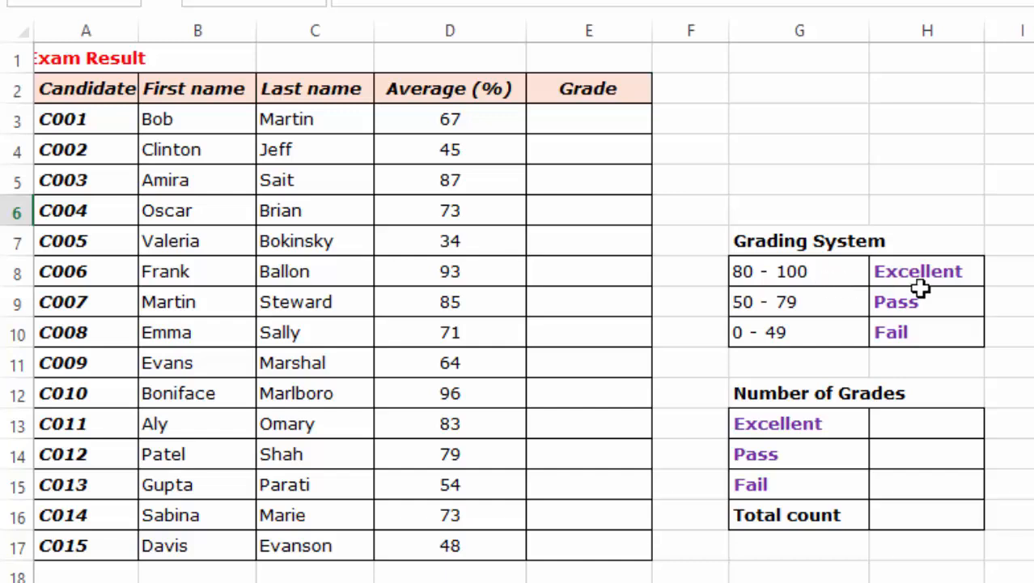
{"action": "left_click", "coordinate": [951, 272]}
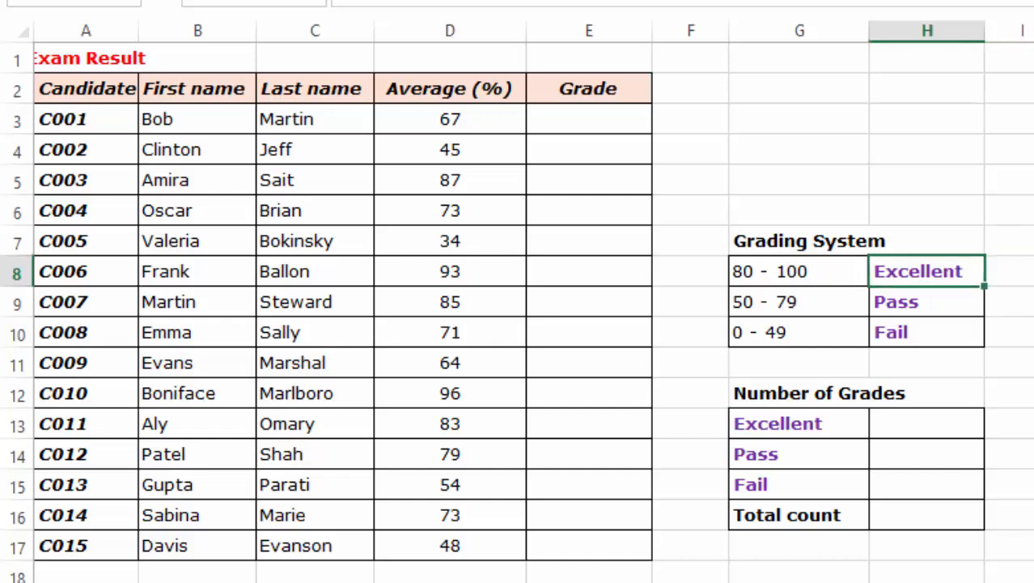
{"action": "left_click", "coordinate": [1033, 271]}
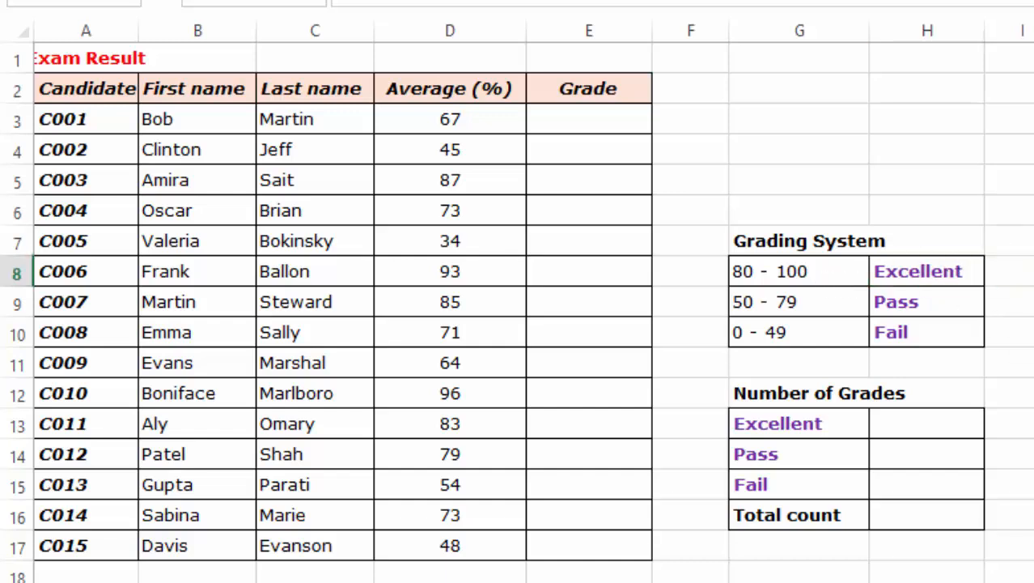
{"action": "left_click", "coordinate": [753, 307]}
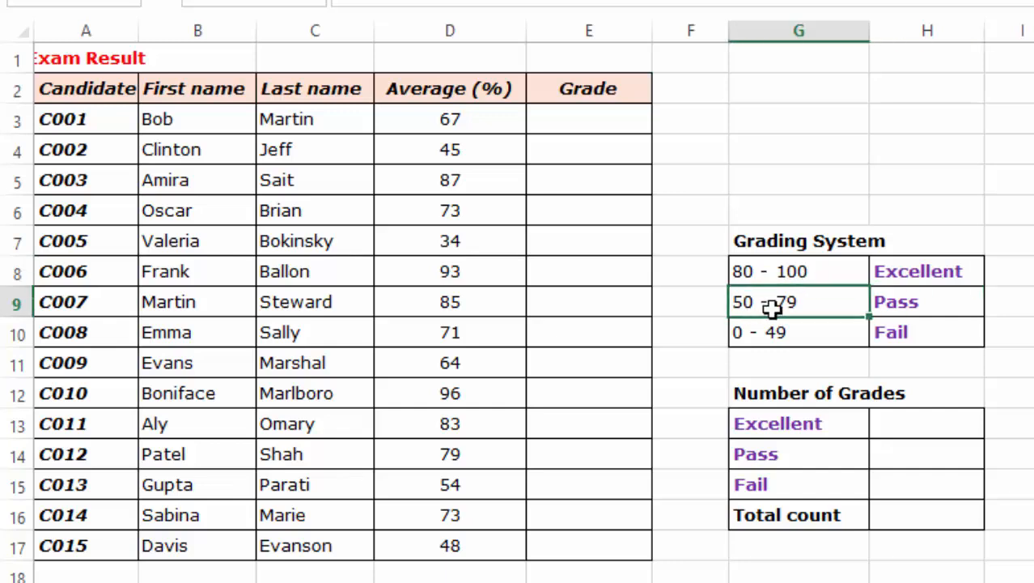
{"action": "left_click", "coordinate": [922, 299]}
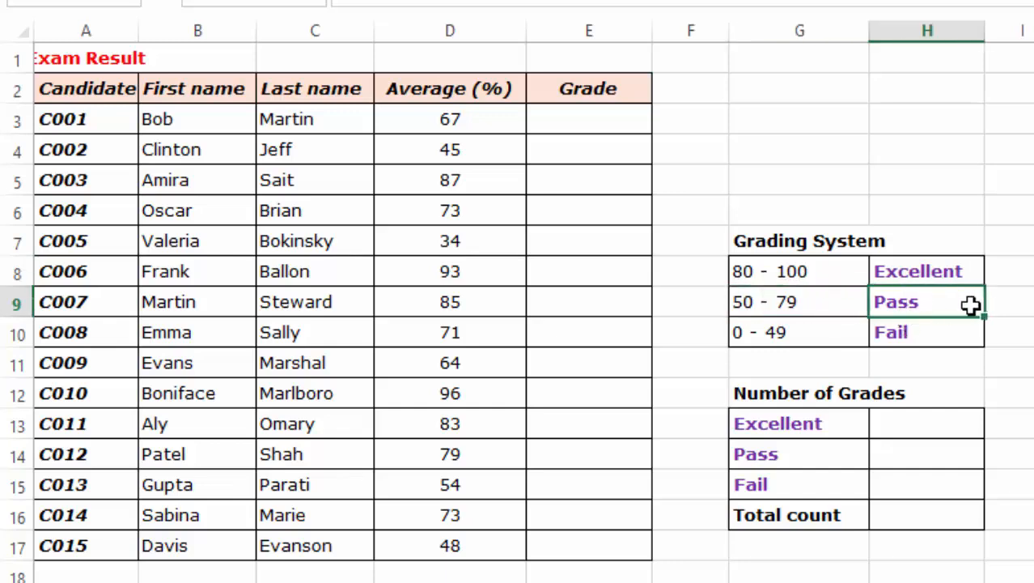
{"action": "left_click", "coordinate": [776, 335]}
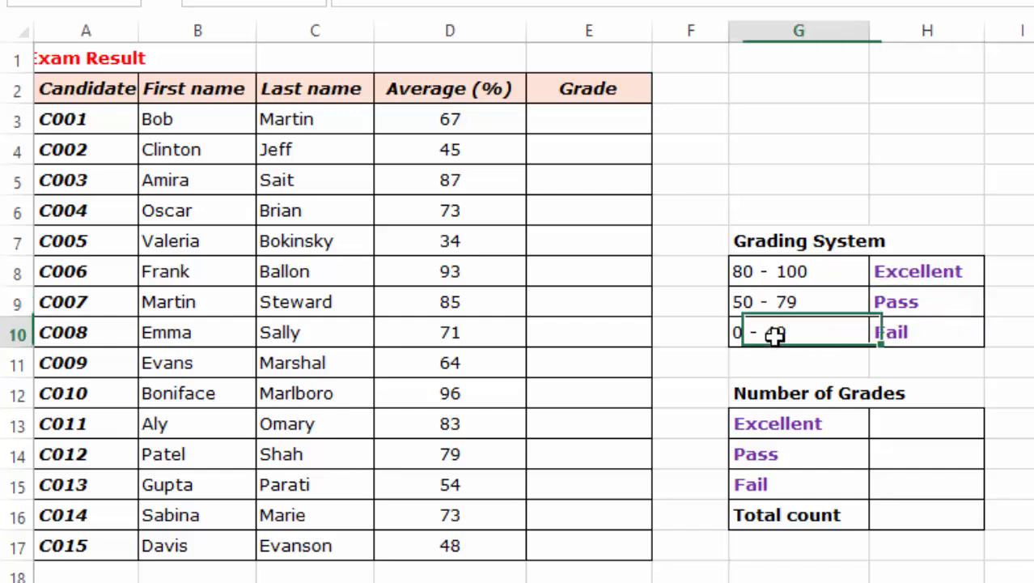
{"action": "left_click", "coordinate": [898, 337]}
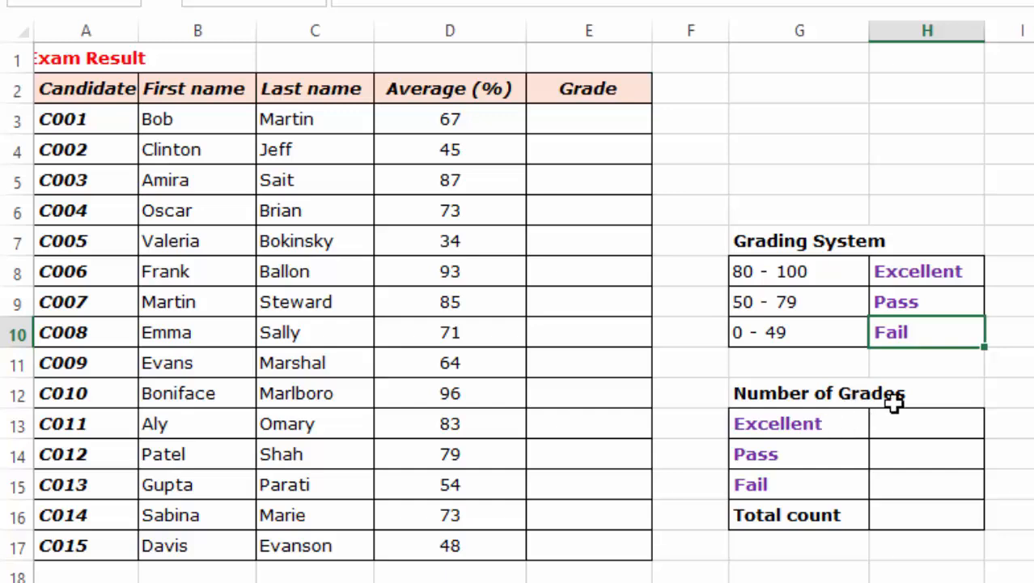
- Examine the Number of Grades table, including the cells for each grade's count and the total count
{"action": "left_click", "coordinate": [958, 374]}
{"action": "left_click", "coordinate": [853, 430]}
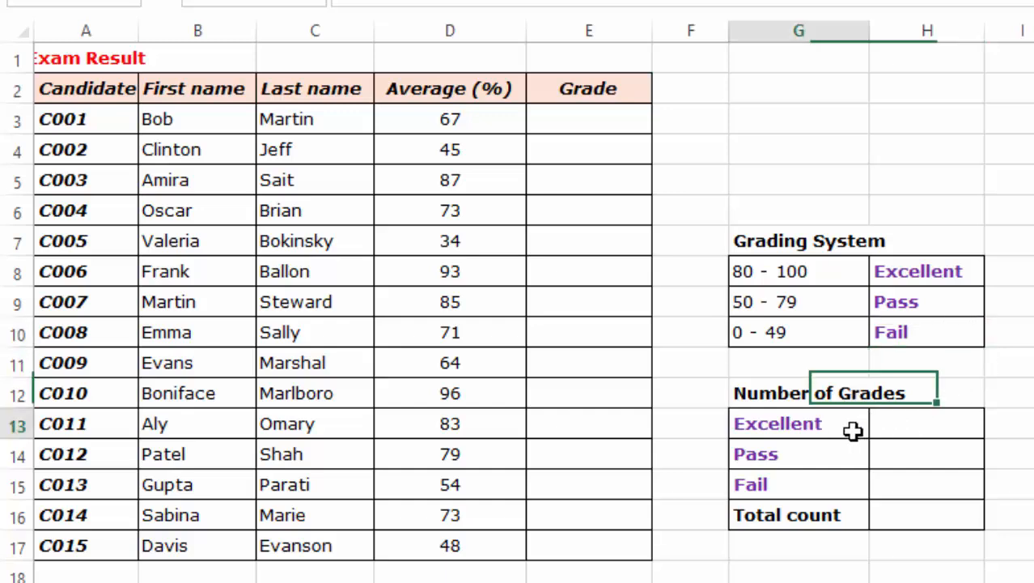
{"action": "left_click", "coordinate": [915, 420]}
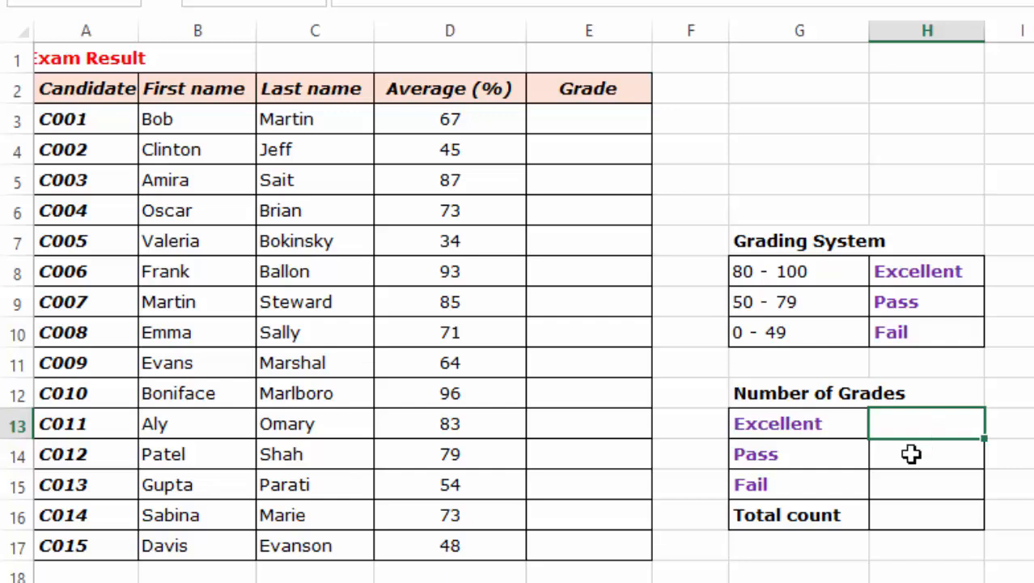
{"action": "left_click", "coordinate": [911, 454]}
{"action": "left_click", "coordinate": [887, 489]}
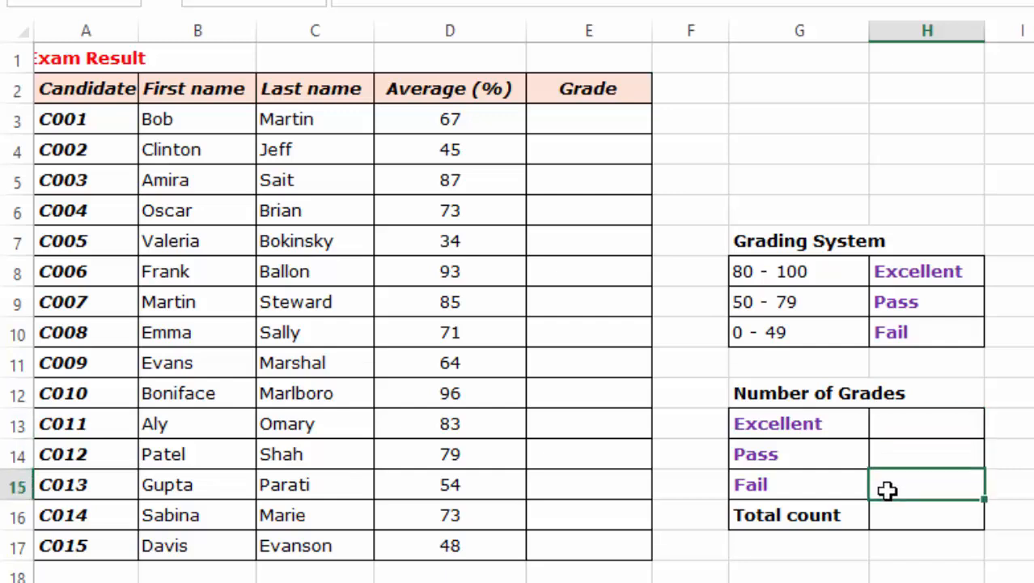
{"action": "left_click", "coordinate": [1033, 394]}
{"action": "left_click", "coordinate": [881, 477]}
{"action": "left_click", "coordinate": [908, 456]}
{"action": "left_click", "coordinate": [912, 427]}
{"action": "left_click", "coordinate": [914, 453]}
{"action": "left_click", "coordinate": [903, 481]}
{"action": "left_click", "coordinate": [1024, 401]}
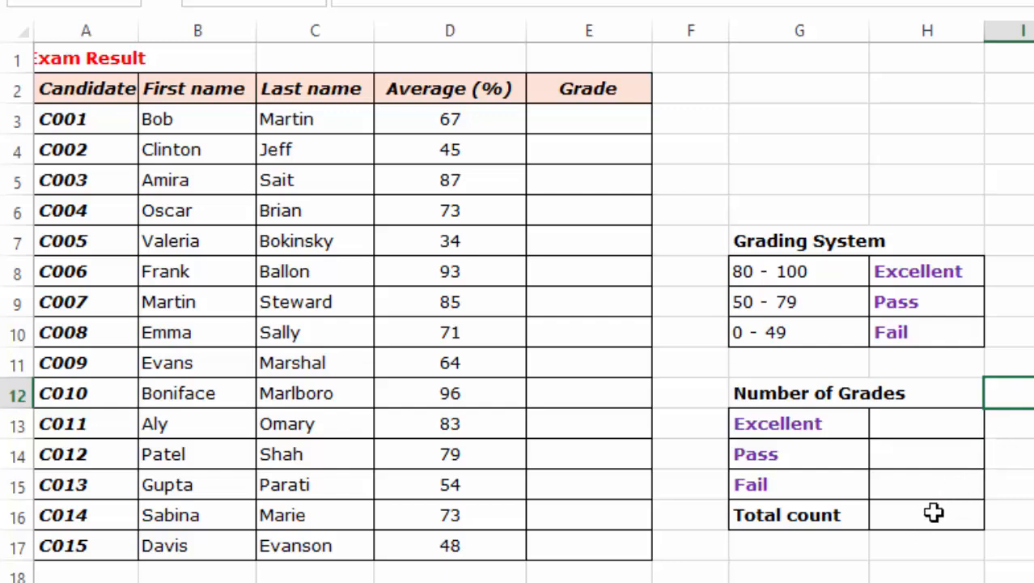
{"action": "left_click", "coordinate": [905, 518]}
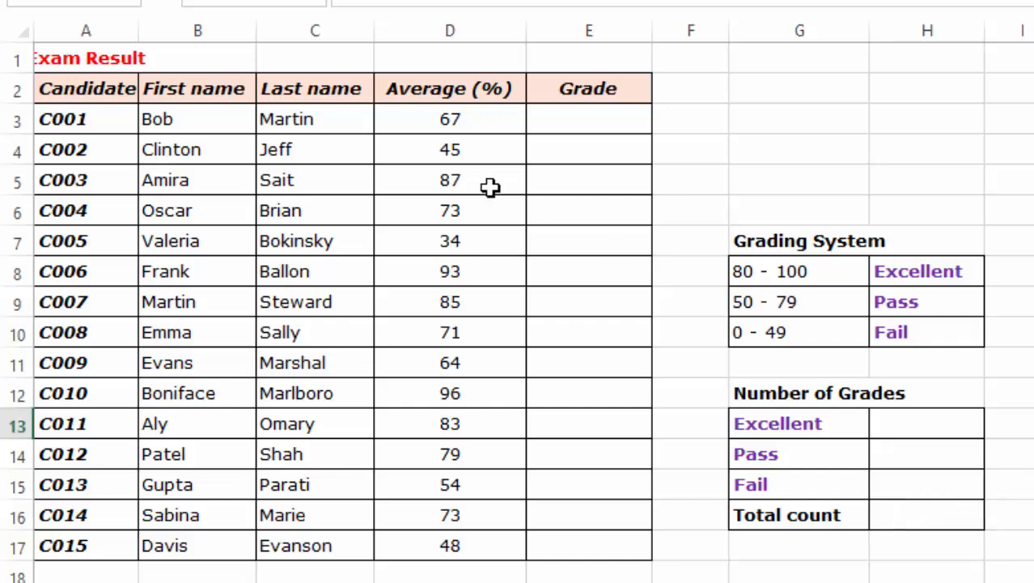
- Review the candidates' averages in D3:D17 alongside the grade count cells and the grading ranges in G8:G10
{"action": "left_click_drag", "start_coordinate": [451, 122], "coordinate": [477, 302]}
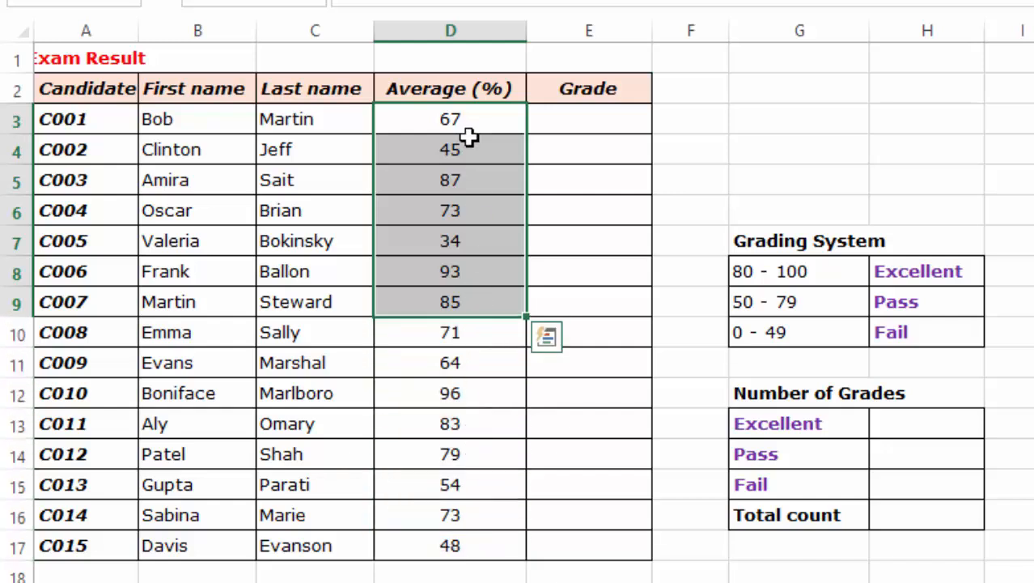
{"action": "left_click_drag", "start_coordinate": [469, 118], "coordinate": [433, 541]}
{"action": "left_click", "coordinate": [1031, 393]}
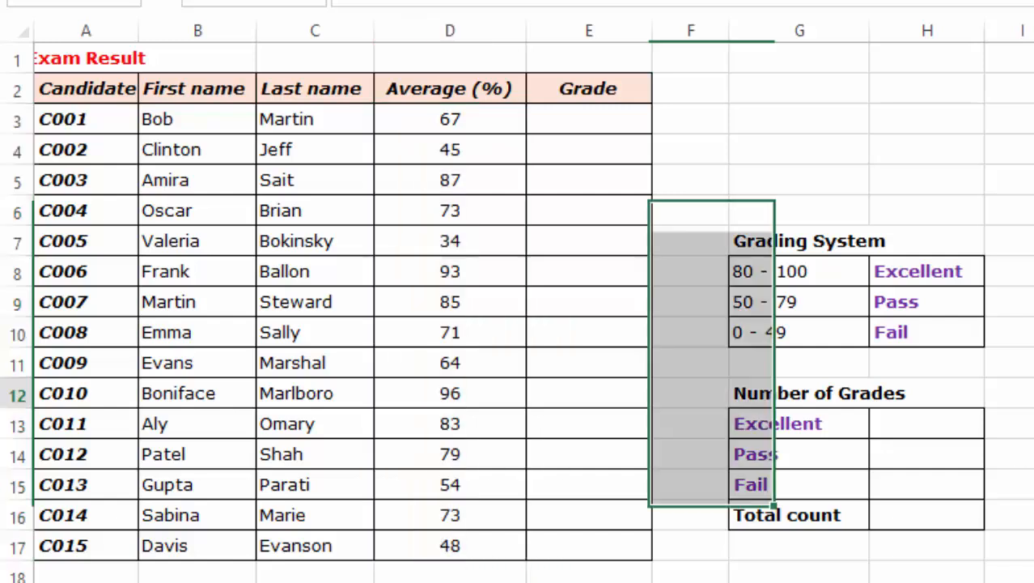
{"action": "left_click", "coordinate": [906, 521]}
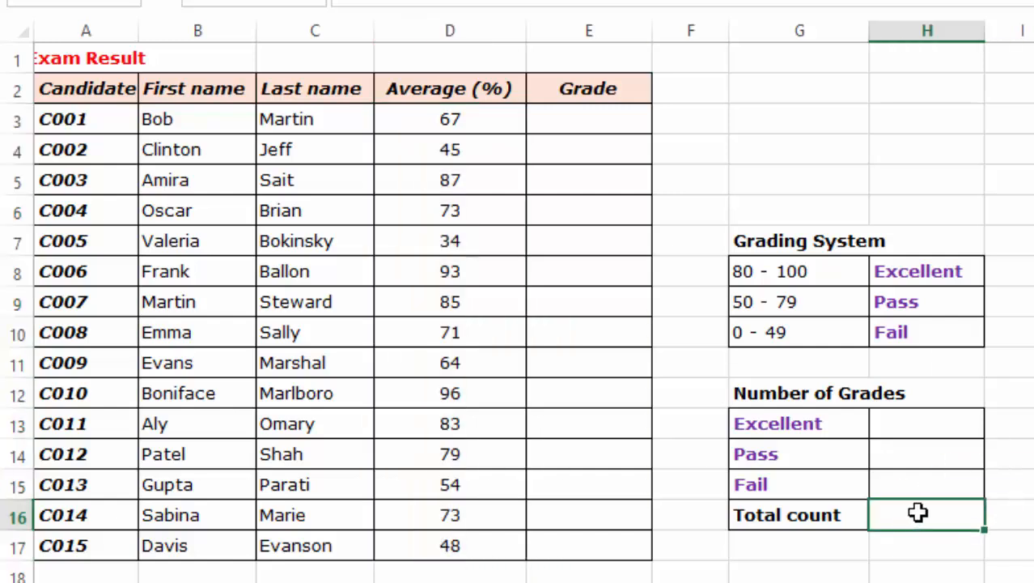
{"action": "left_click", "coordinate": [904, 429]}
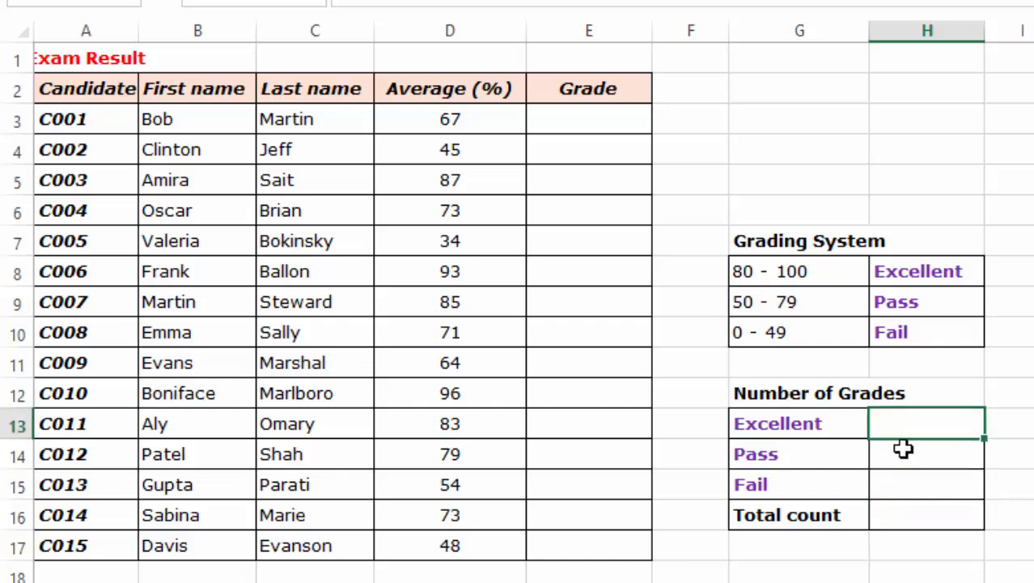
{"action": "left_click", "coordinate": [903, 450]}
{"action": "left_click", "coordinate": [896, 483]}
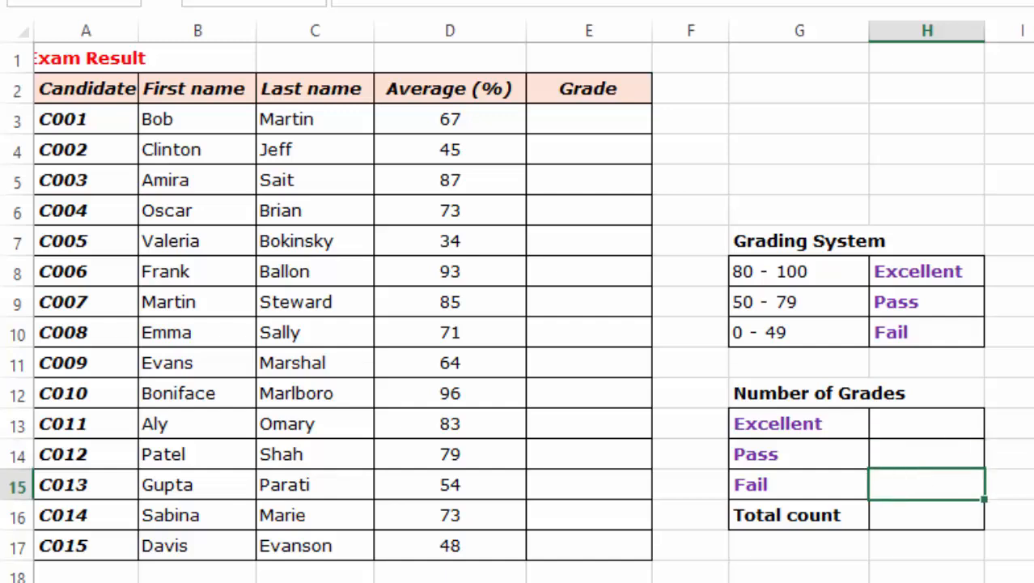
{"action": "left_click", "coordinate": [1033, 393]}
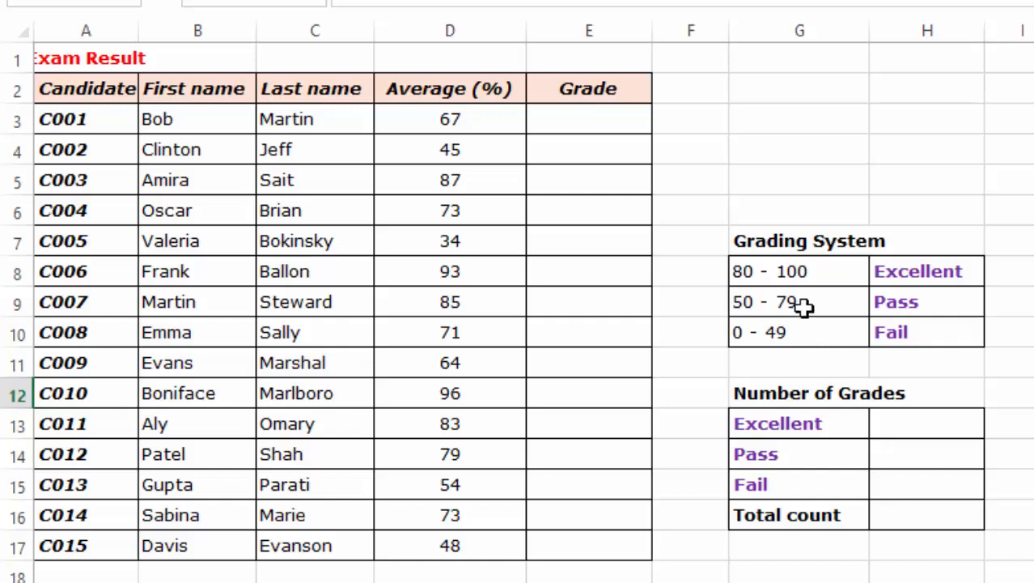
{"action": "left_click_drag", "start_coordinate": [789, 272], "coordinate": [792, 337]}
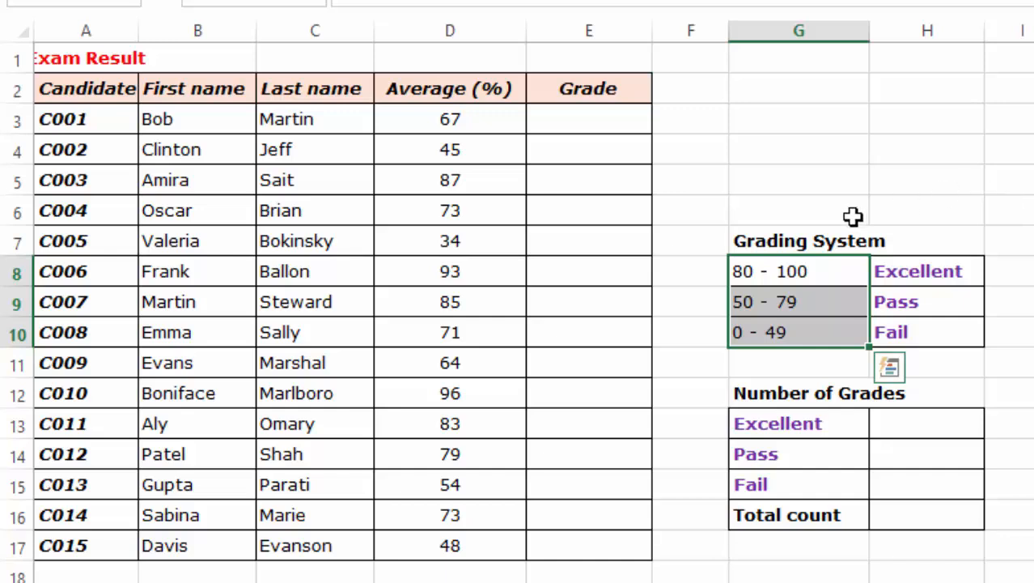
- Start an IF formula in cell E3 with the logical test D3>=80
{"action": "left_click", "coordinate": [585, 126]}
{"action": "type", "text": "=I"}
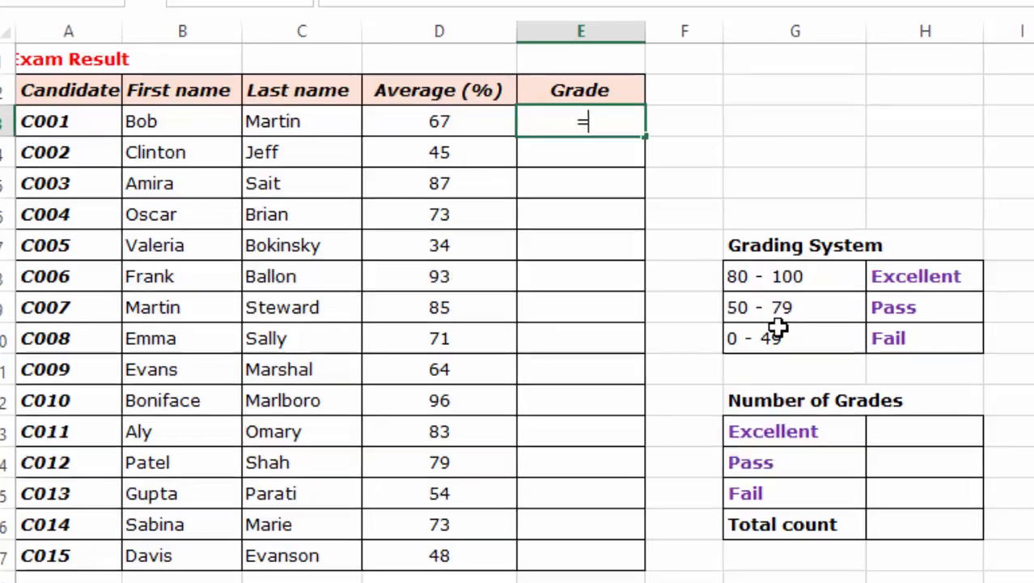
{"action": "type", "text": "F"}
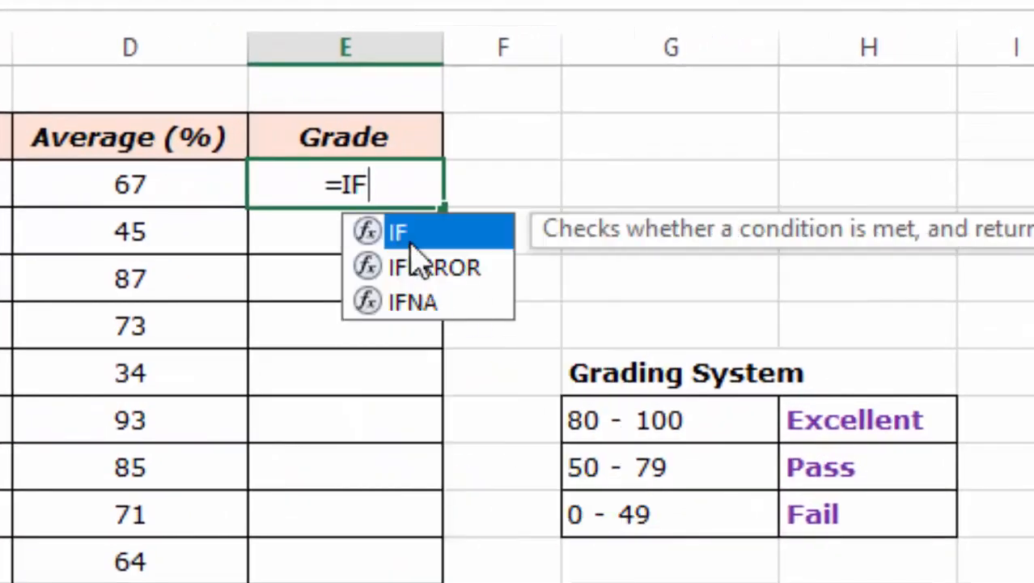
{"action": "double_click", "coordinate": [490, 230]}
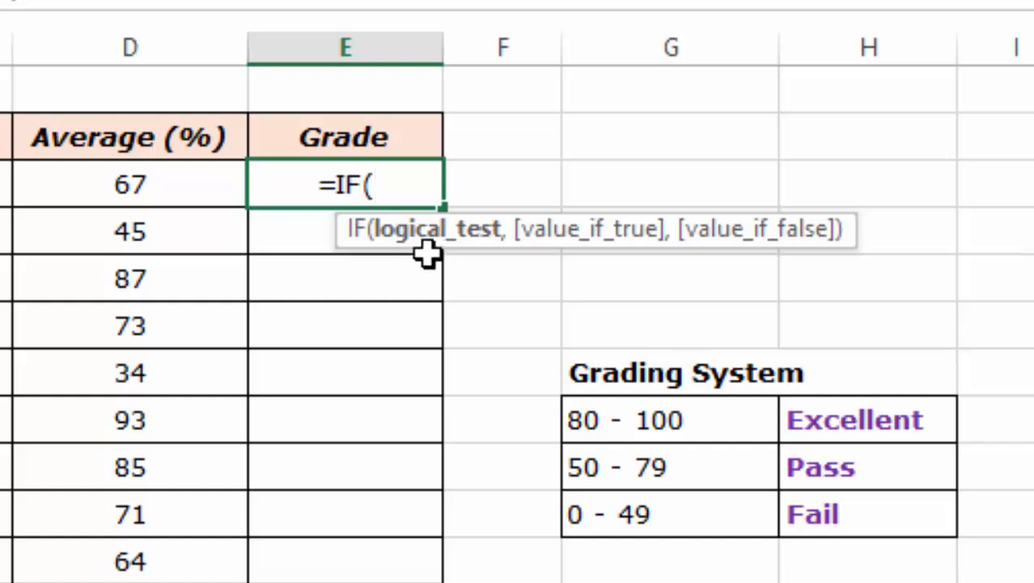
{"action": "left_click", "coordinate": [112, 187]}
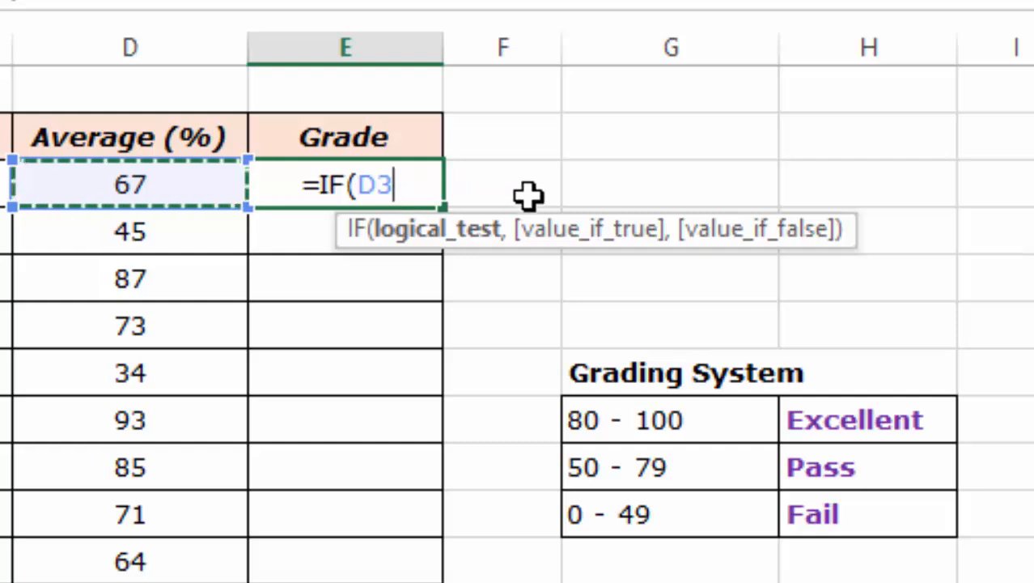
{"action": "type", "text": ">="}
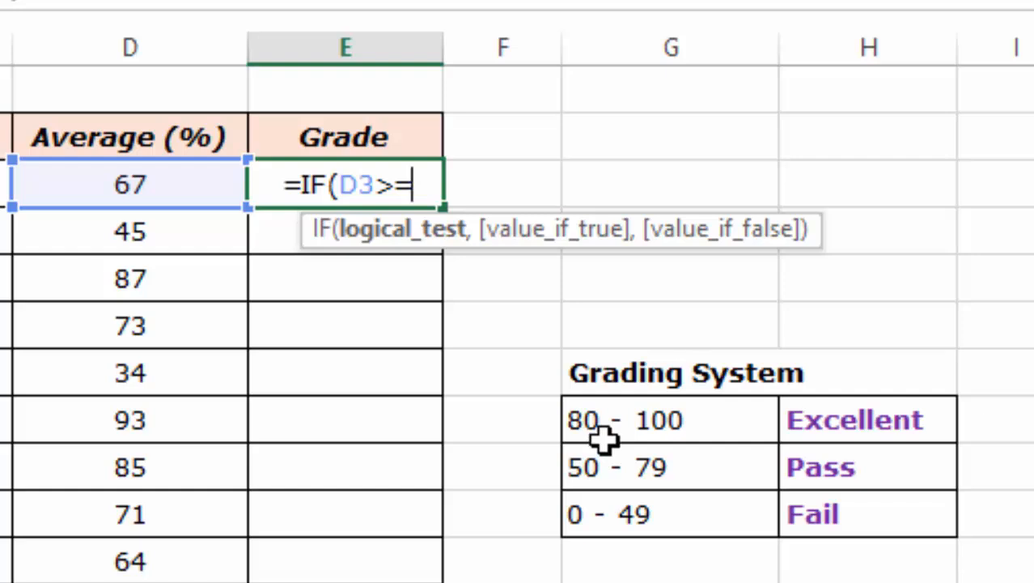
{"action": "type", "text": "80"}
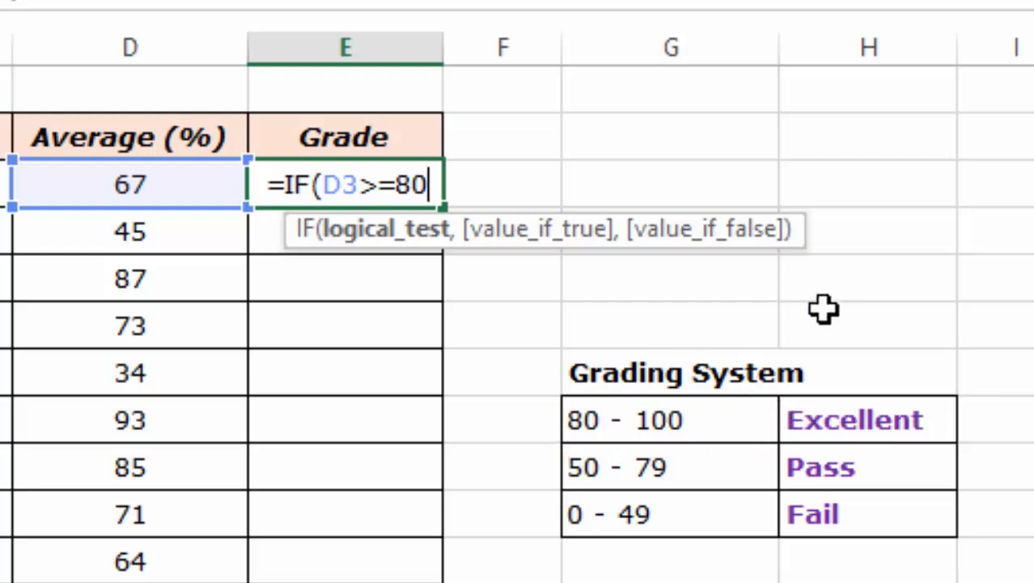
- Set the IF formula's value-if-true in E3 to the Excellent grade cell as absolute reference $H$8
{"action": "type", "text": ","}
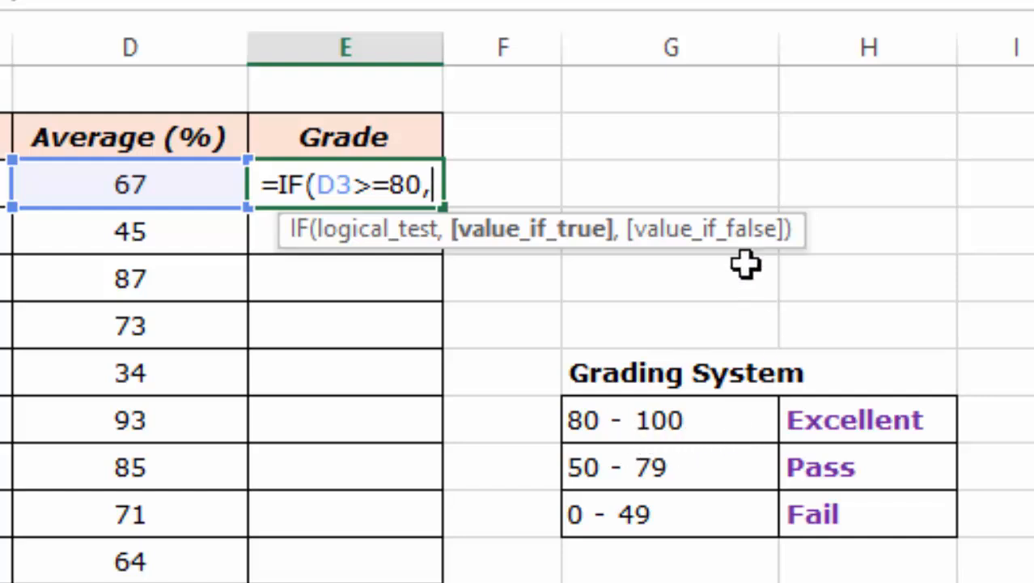
{"action": "left_click", "coordinate": [866, 420]}
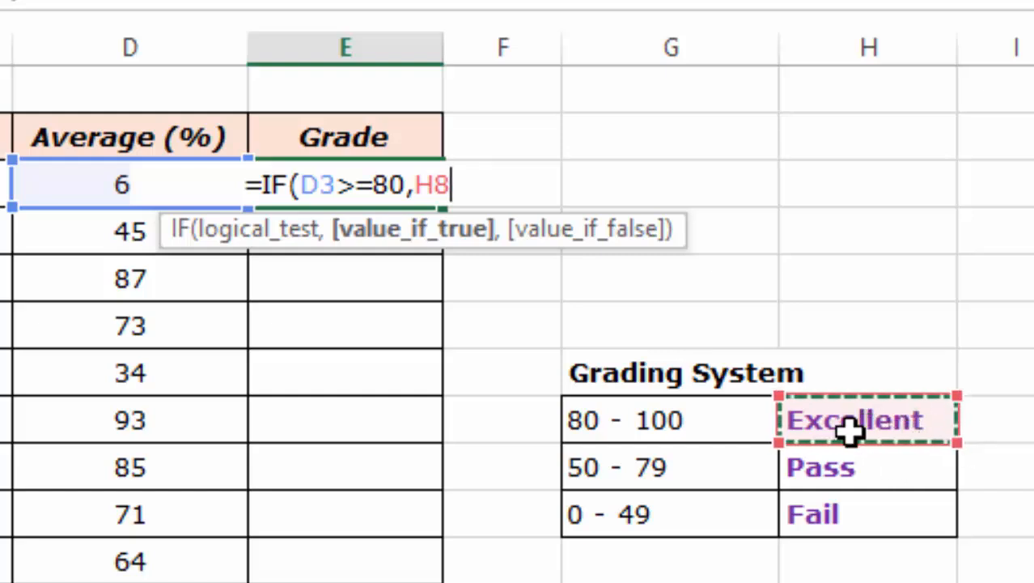
{"action": "left_click", "coordinate": [421, 186]}
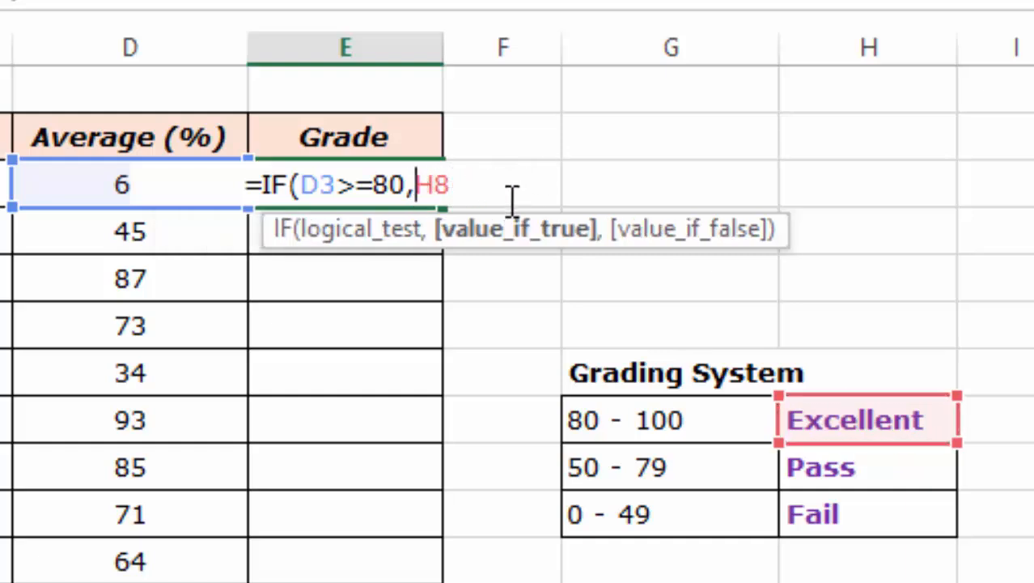
{"action": "type", "text": "$"}
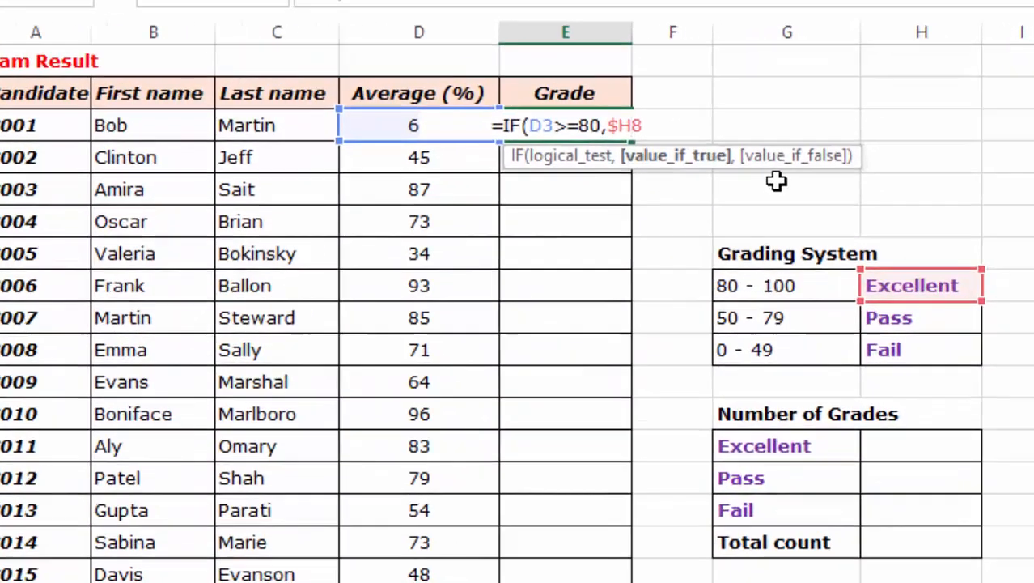
{"action": "type", "text": "$"}
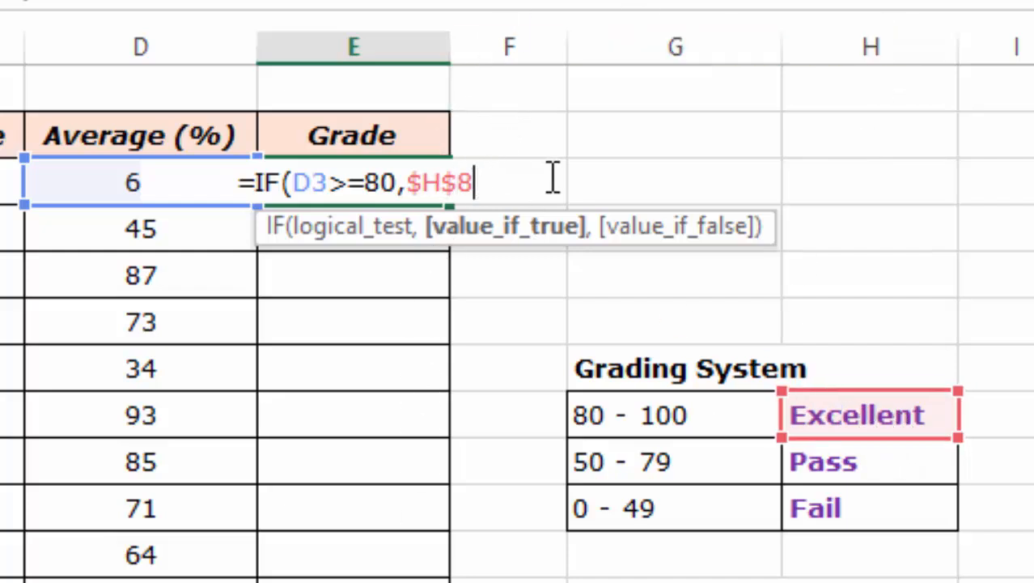
- Nest a second IF as the value-if-false argument in E3, with the logical test D3>=50
{"action": "type", "text": ","}
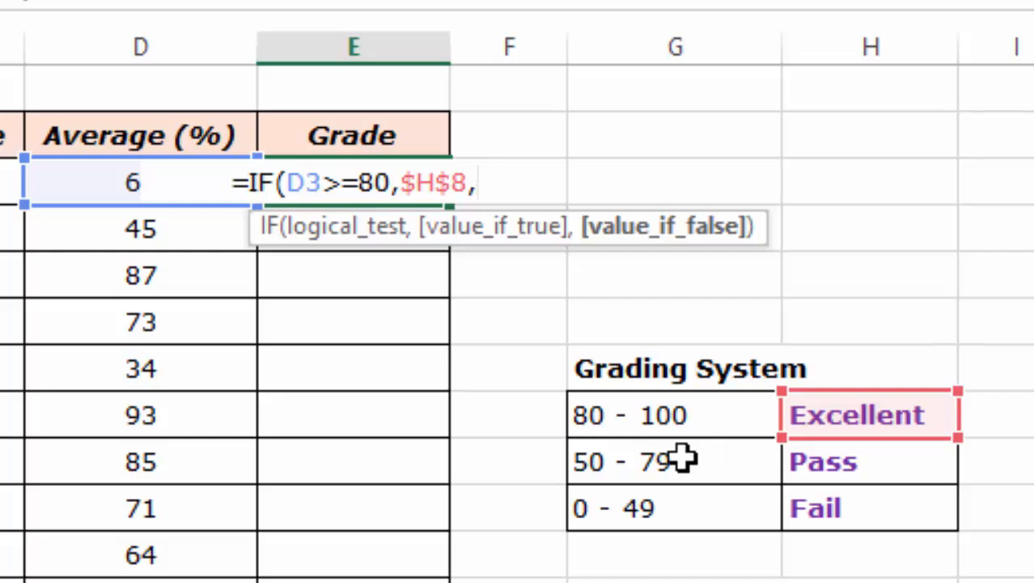
{"action": "type", "text": "if"}
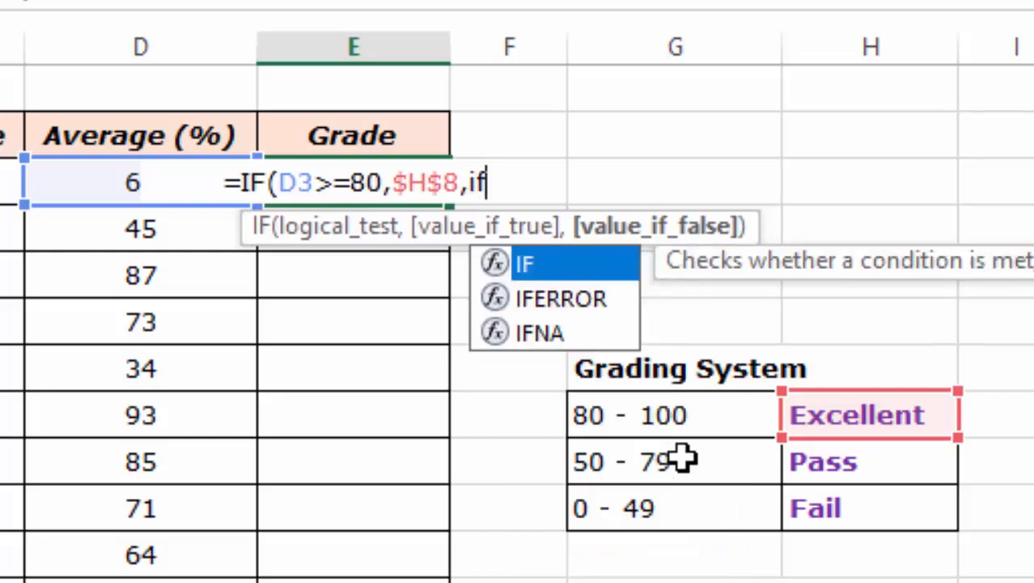
{"action": "double_click", "coordinate": [561, 266]}
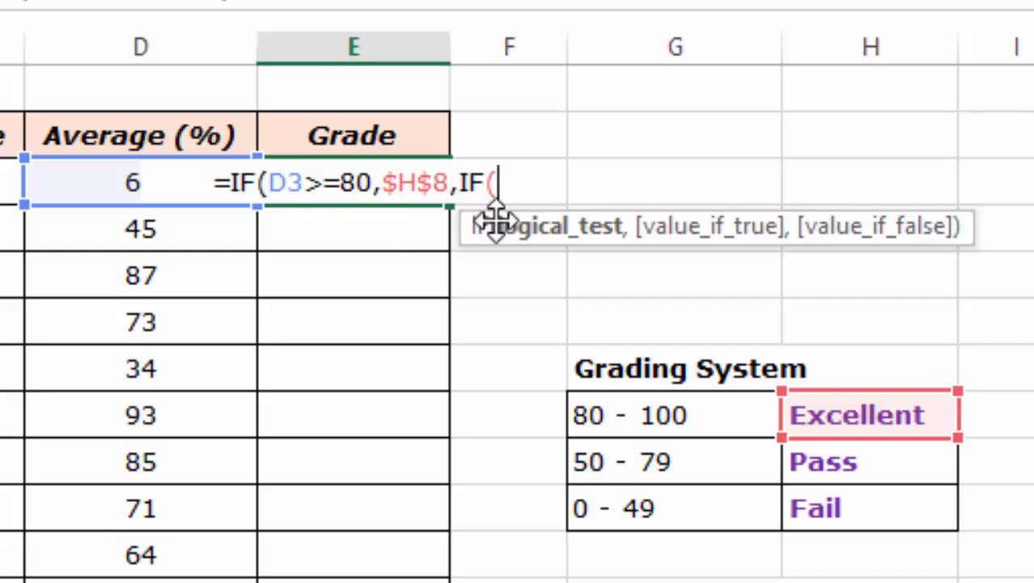
{"action": "type", "text": "D3"}
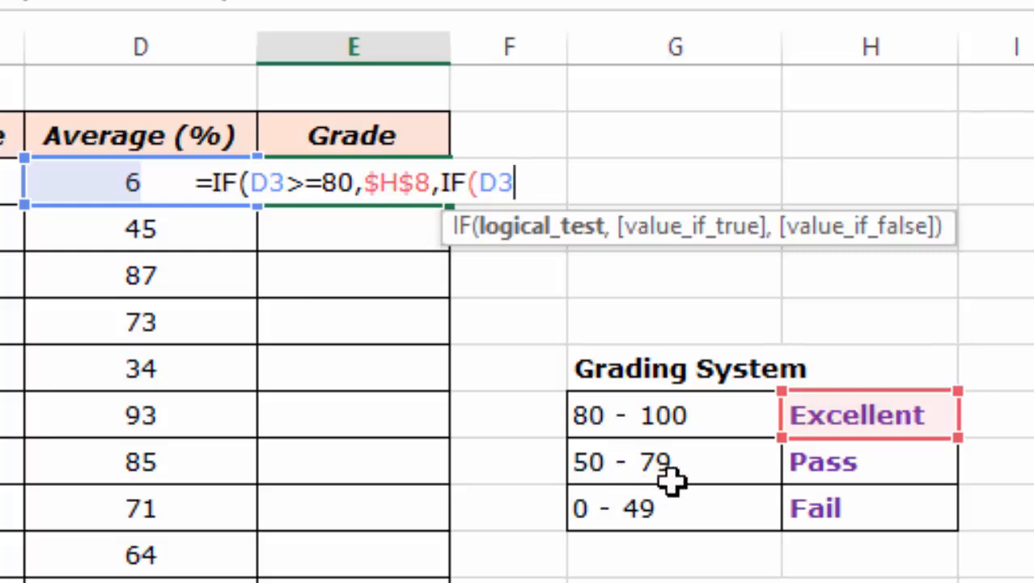
{"action": "type", "text": ">"}
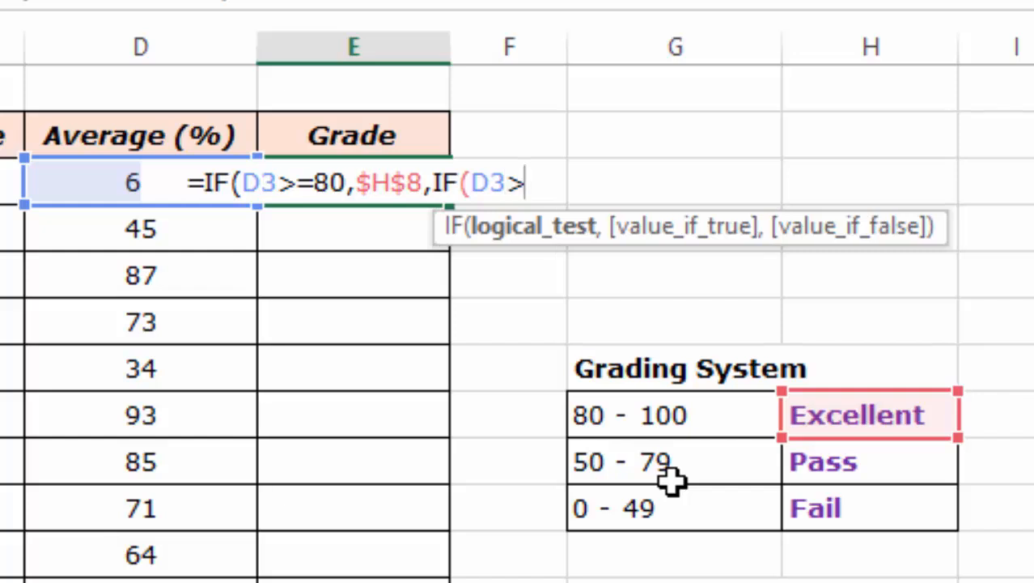
{"action": "type", "text": "=50"}
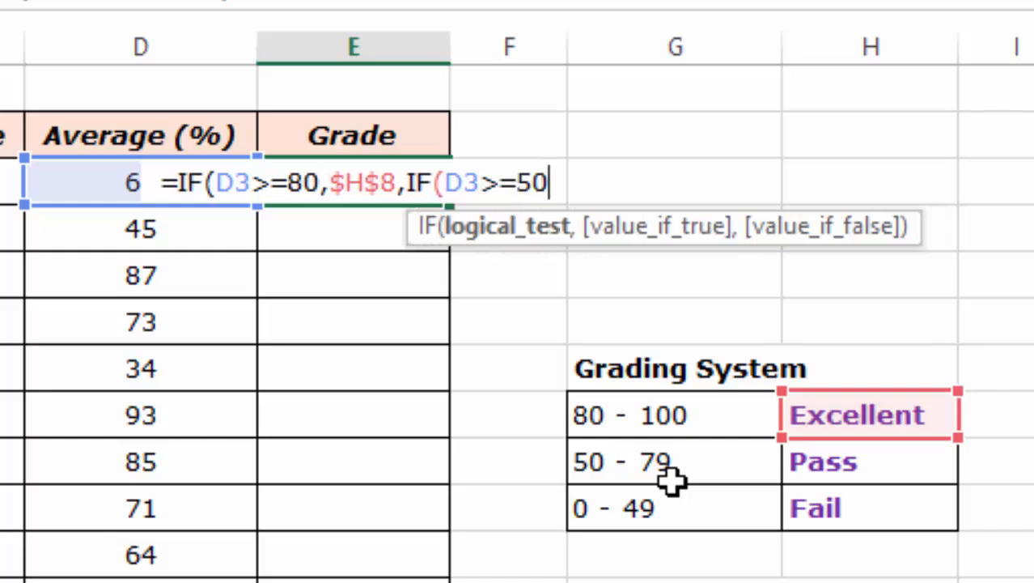
- Set the nested IF's value-if-true to the Pass grade cell as absolute reference $H$9
{"action": "type", "text": ","}
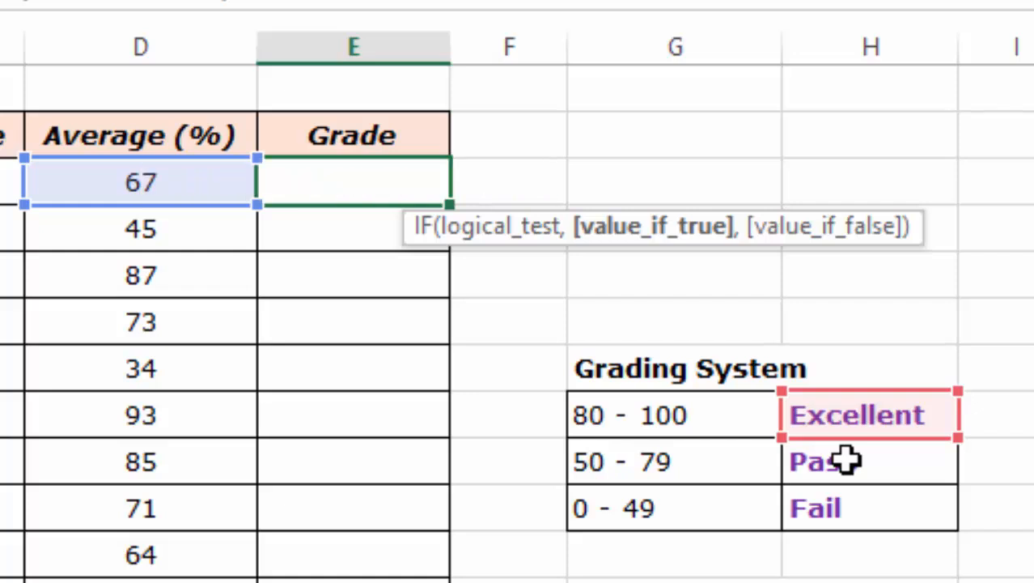
{"action": "left_click", "coordinate": [846, 460]}
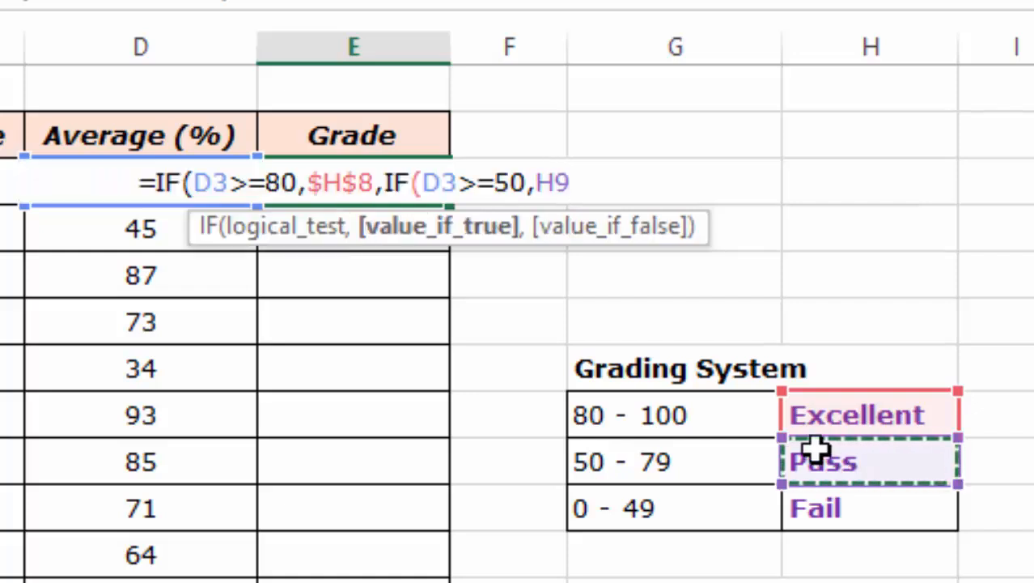
{"action": "left_click", "coordinate": [540, 186]}
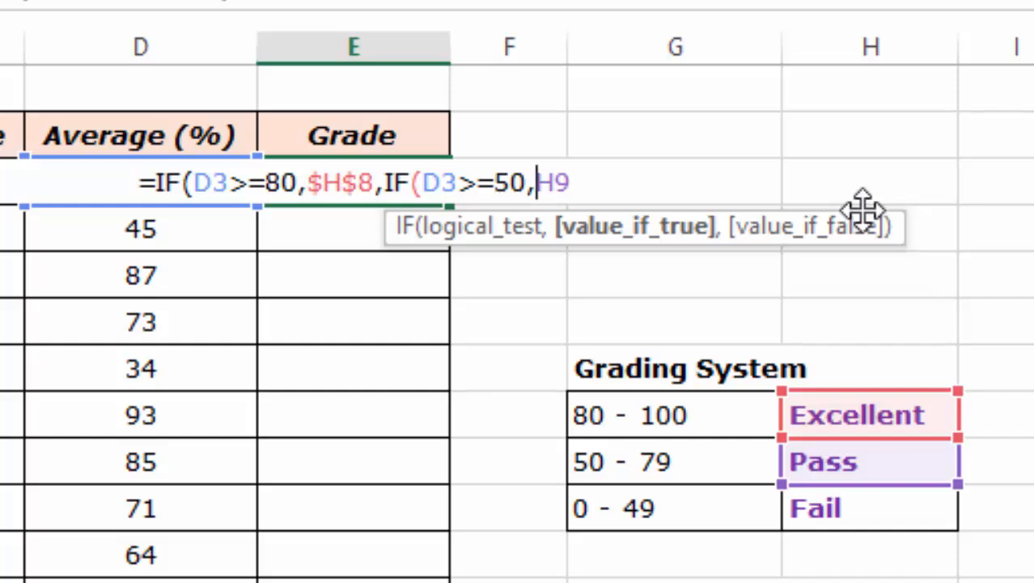
{"action": "type", "text": "$H"}
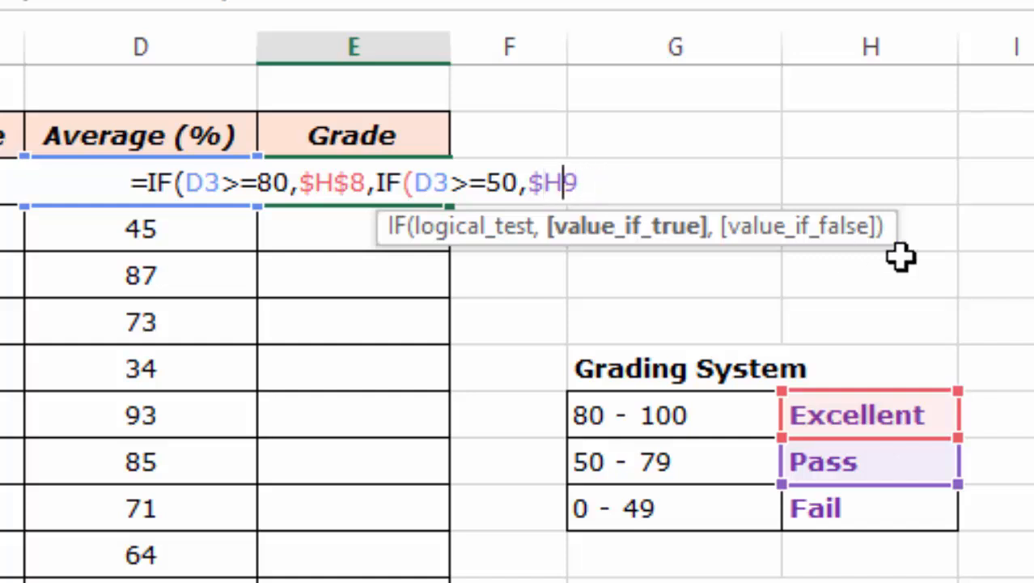
{"action": "type", "text": "$"}
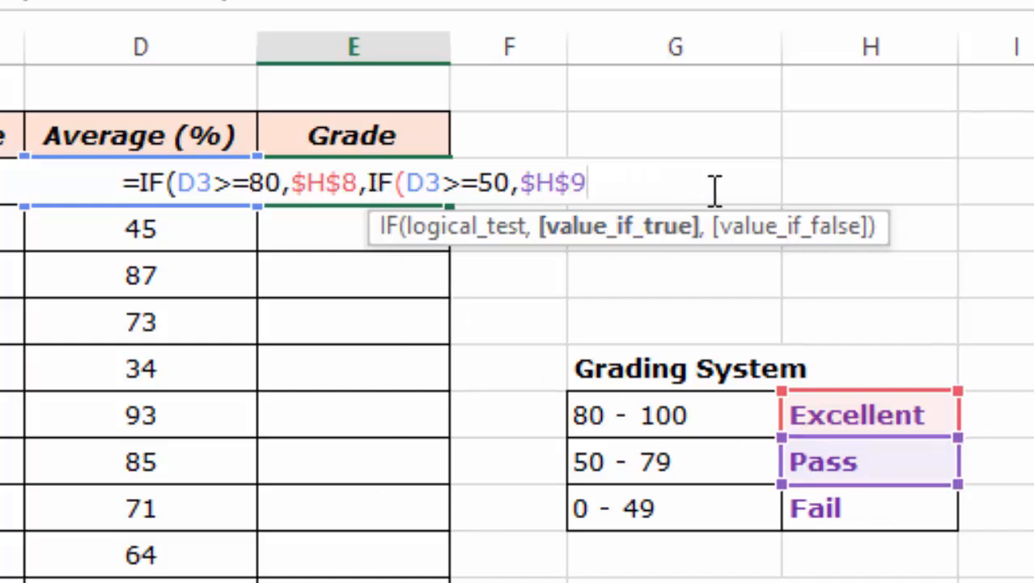
- Set the nested IF's value-if-false to the Fail grade cell as $H$10, then close both IF functions and enter the formula
{"action": "type", "text": ","}
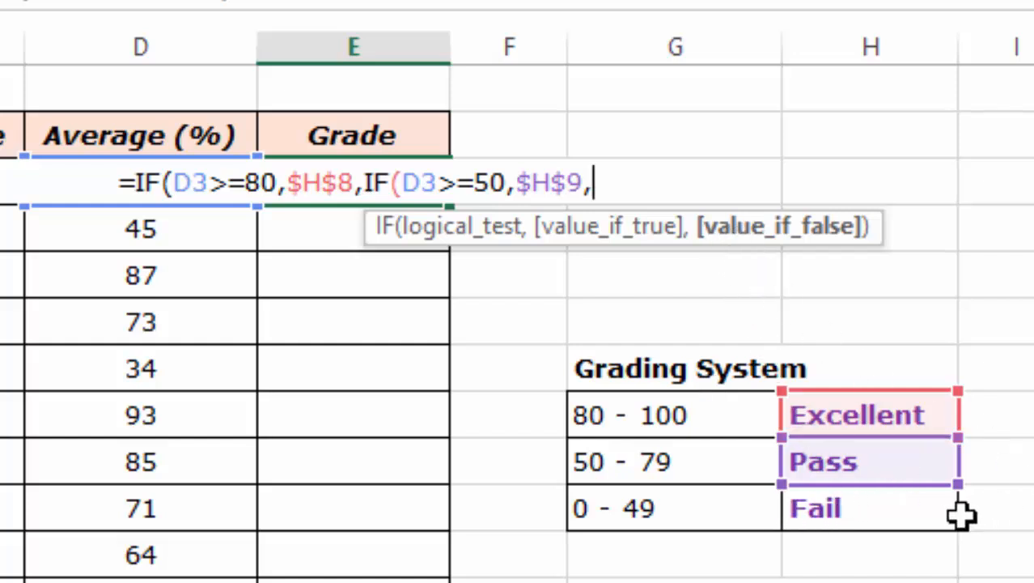
{"action": "left_click", "coordinate": [819, 514]}
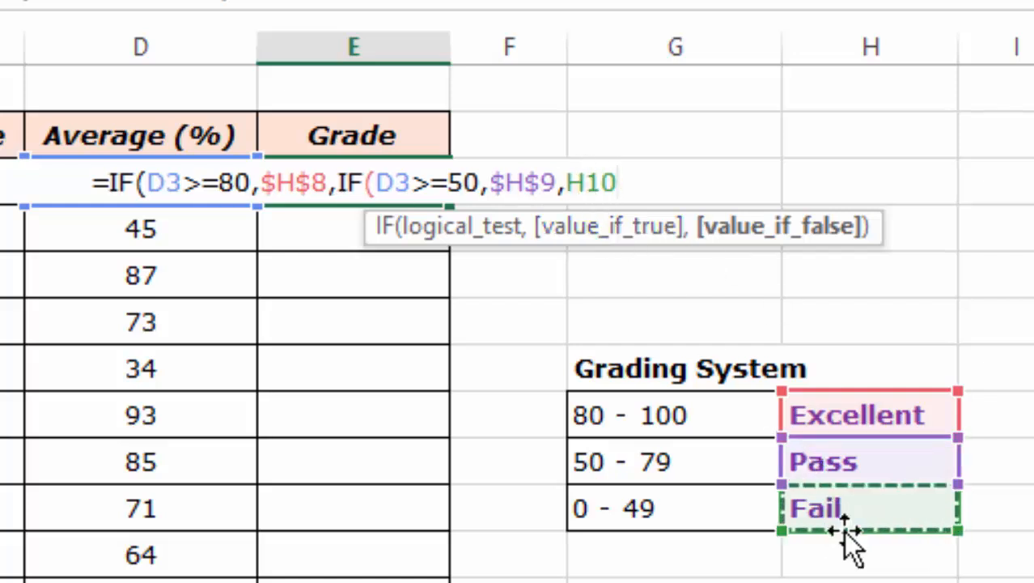
{"action": "left_click", "coordinate": [568, 183]}
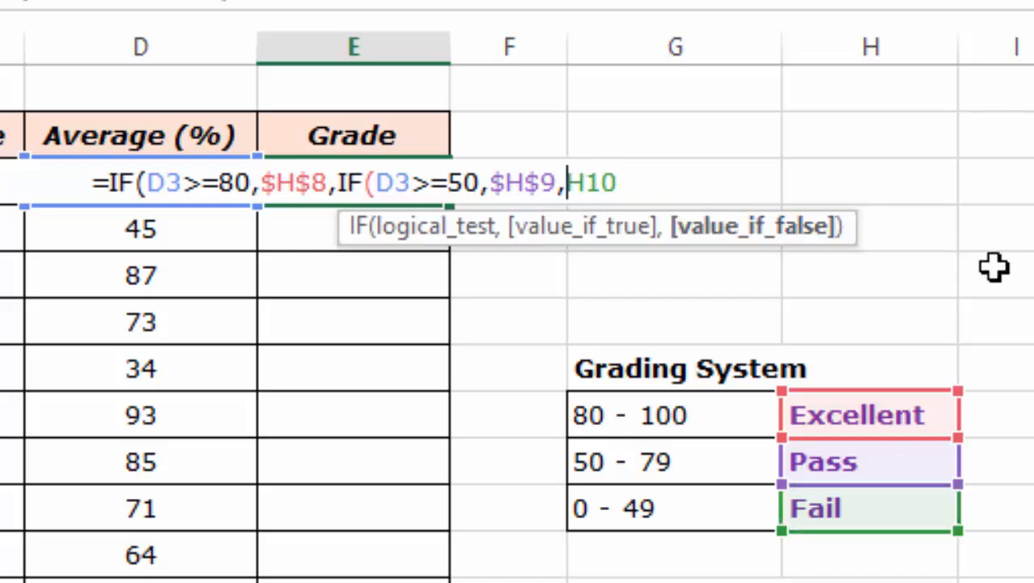
{"action": "type", "text": "$"}
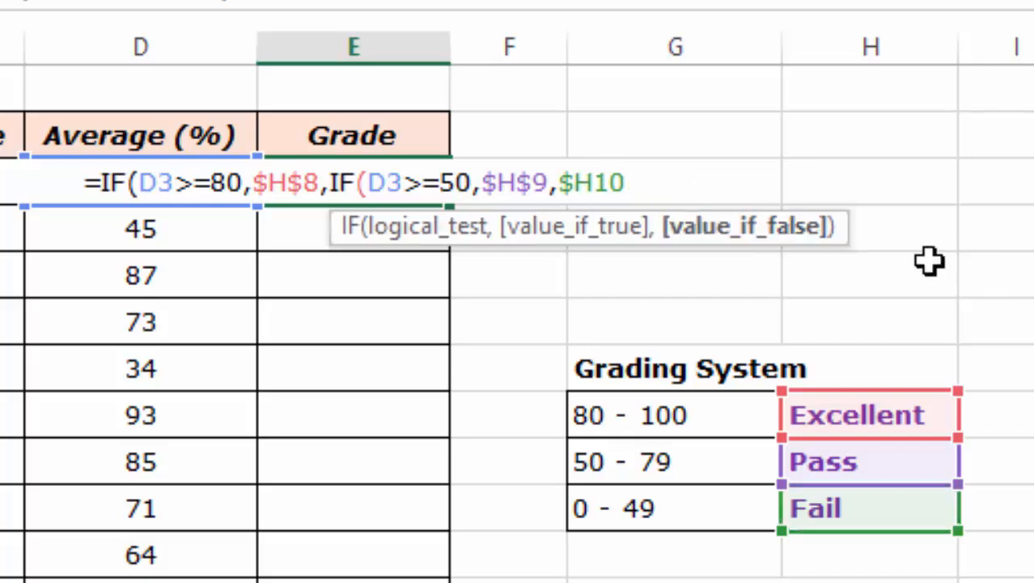
{"action": "left_click", "coordinate": [603, 185]}
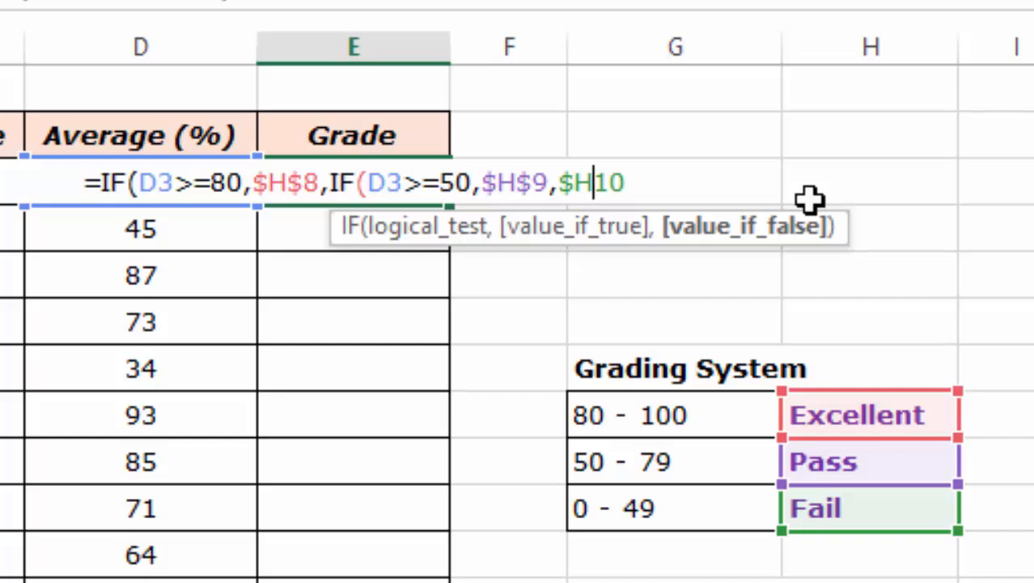
{"action": "type", "text": "$"}
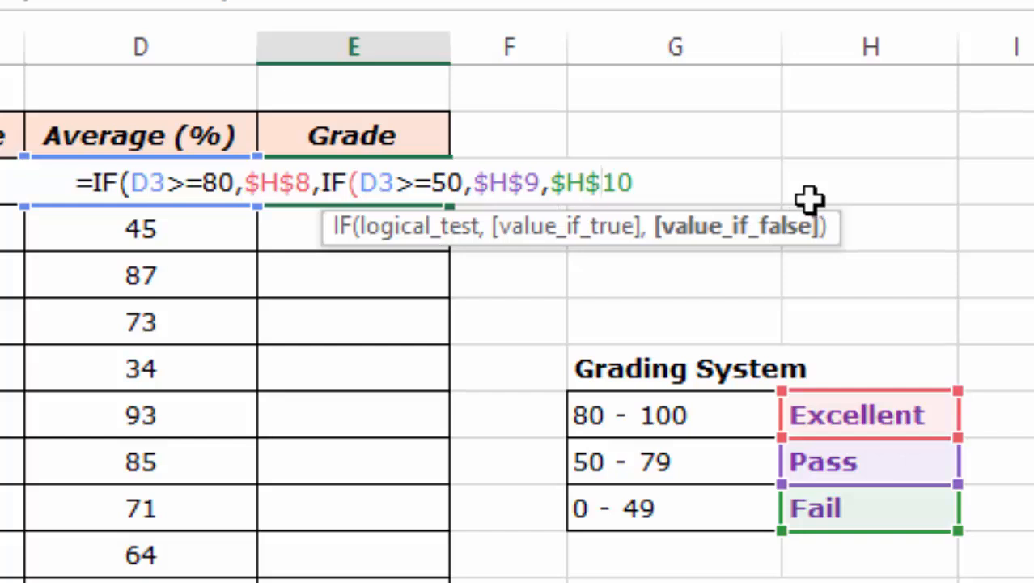
{"action": "left_click", "coordinate": [639, 184]}
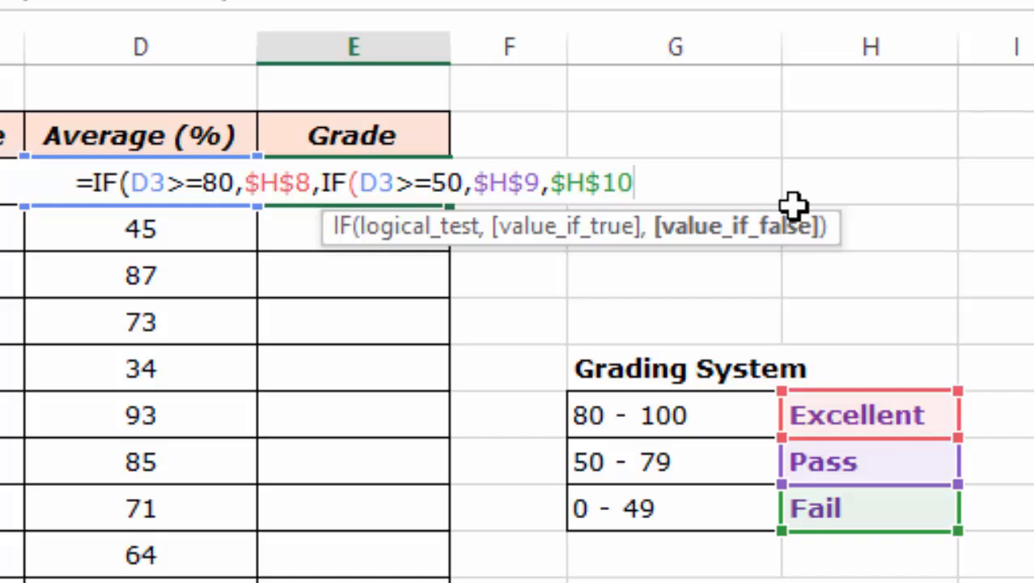
{"action": "type", "text": "))"}
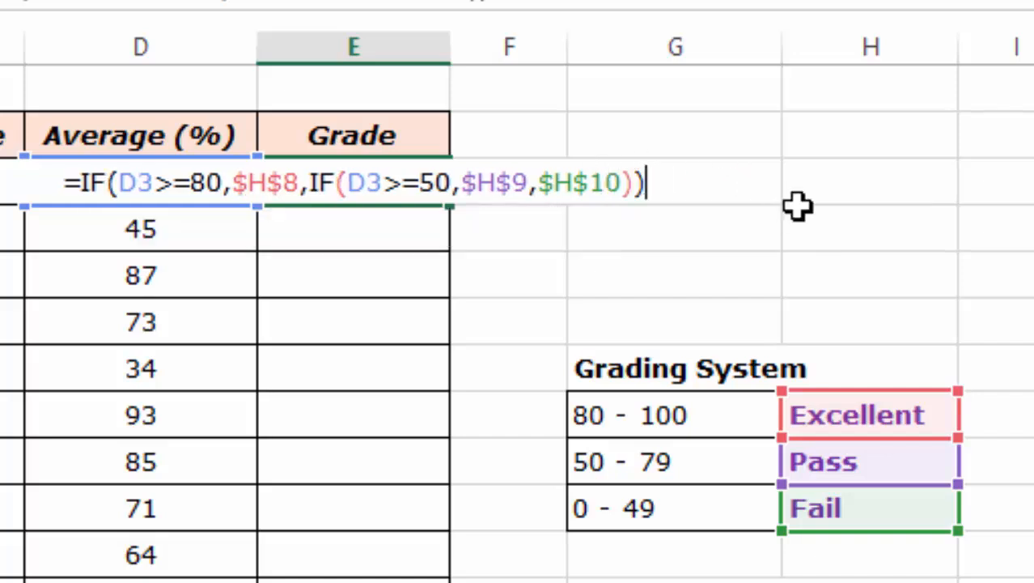
{"action": "key", "text": "Return"}
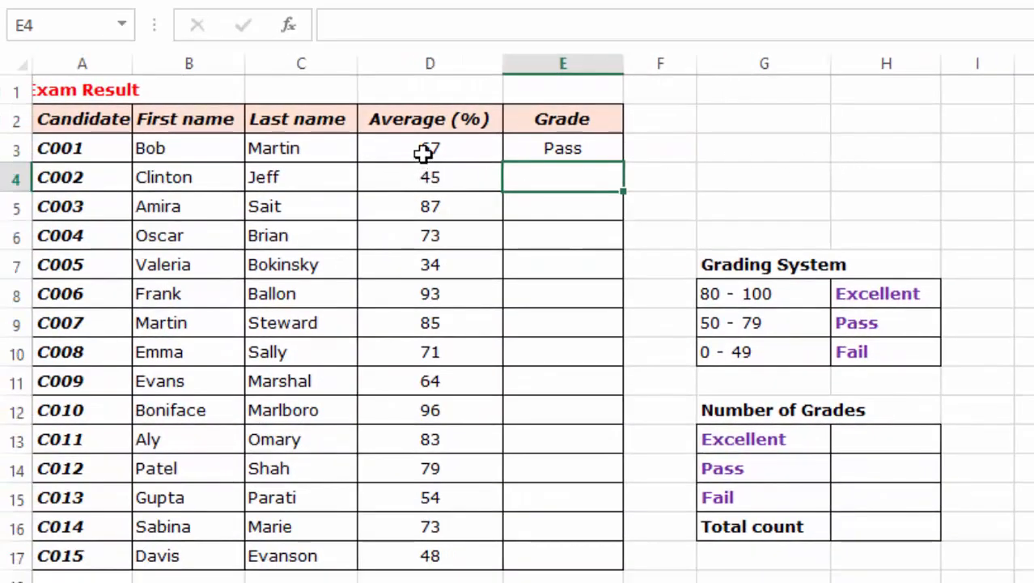
- Check the first candidate's average in D3 against the 50 - 79 range and its grade in the Grading System table
{"action": "left_click", "coordinate": [437, 152]}
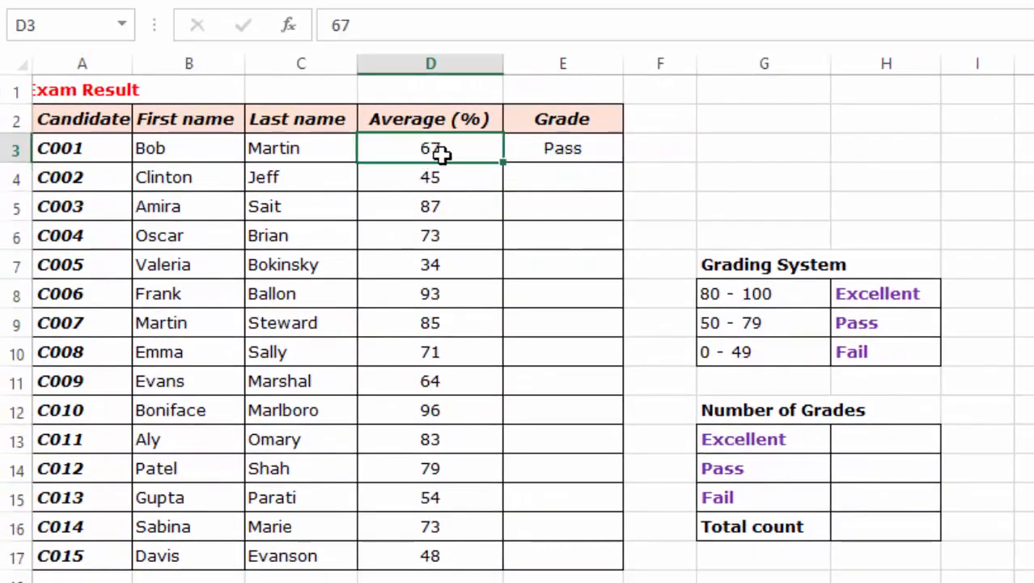
{"action": "left_click", "coordinate": [846, 326]}
{"action": "left_click", "coordinate": [791, 327]}
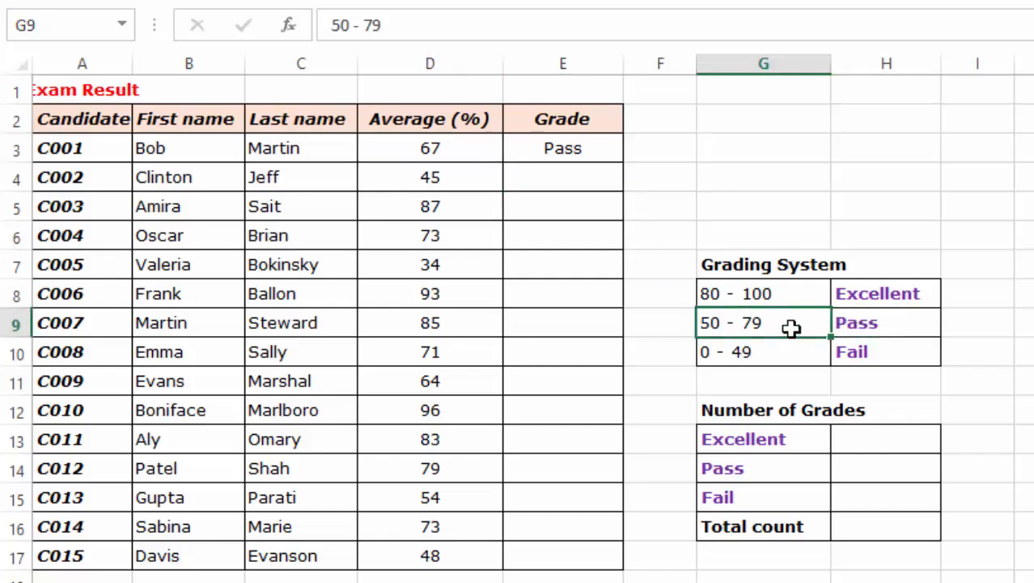
- Copy the grade formula from E3 down through E17 for the remaining candidates
{"action": "left_click", "coordinate": [562, 148]}
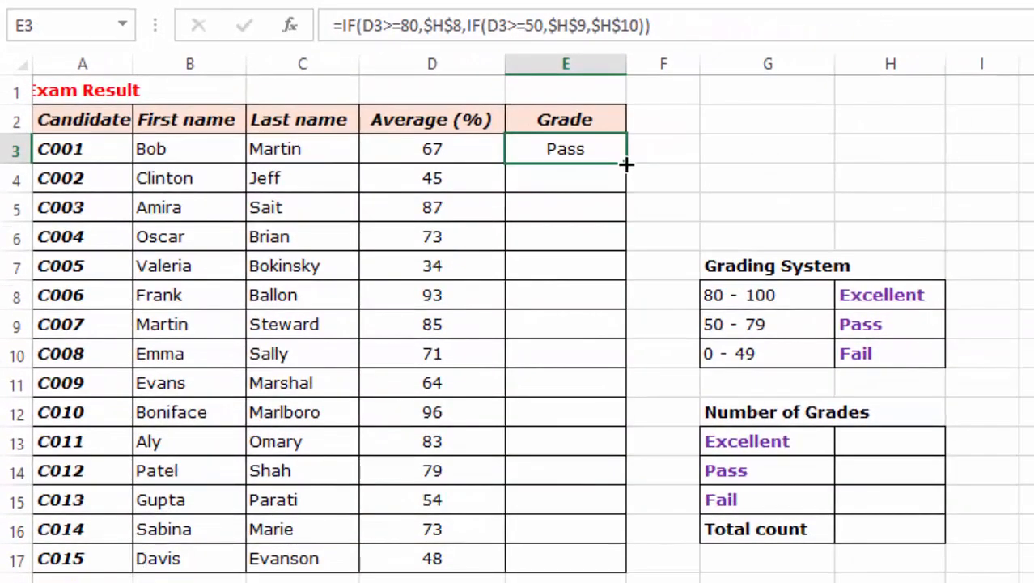
{"action": "left_click_drag", "start_coordinate": [628, 164], "coordinate": [613, 571]}
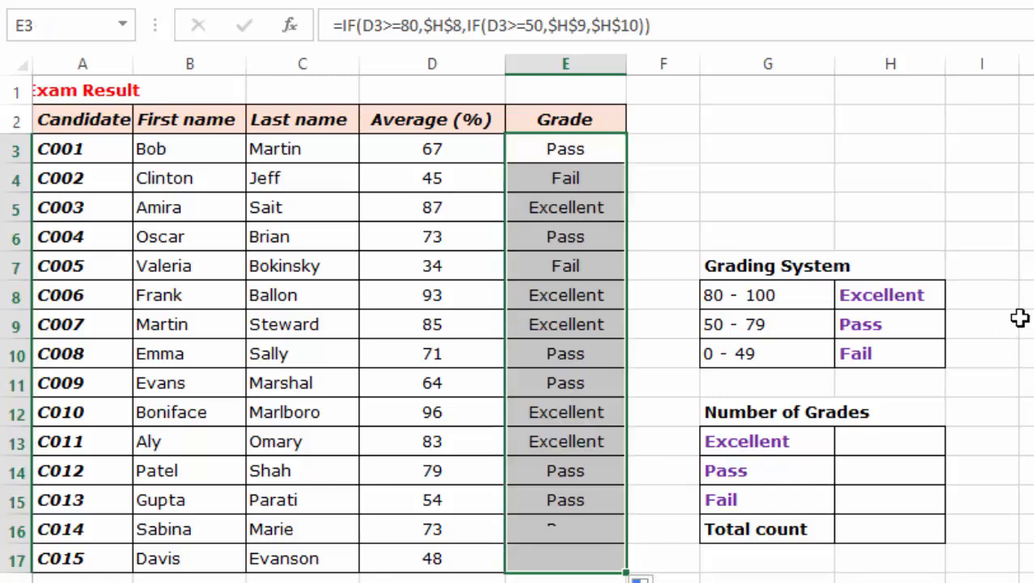
{"action": "left_click", "coordinate": [751, 142]}
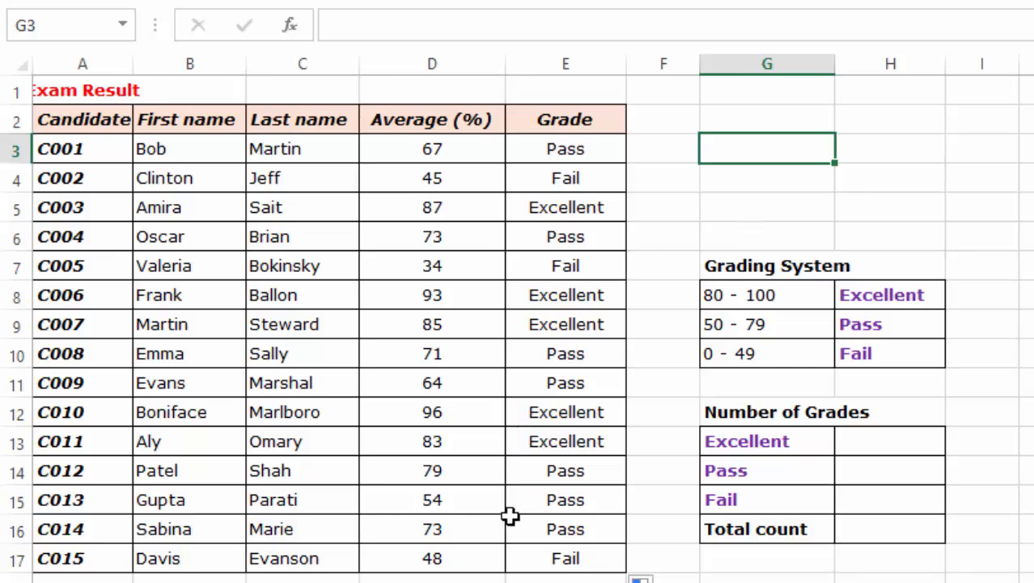
- Inspect the assigned grades and their formulas in the Grade column, including E17, E10, E9, E5 and E8
{"action": "left_click", "coordinate": [549, 558]}
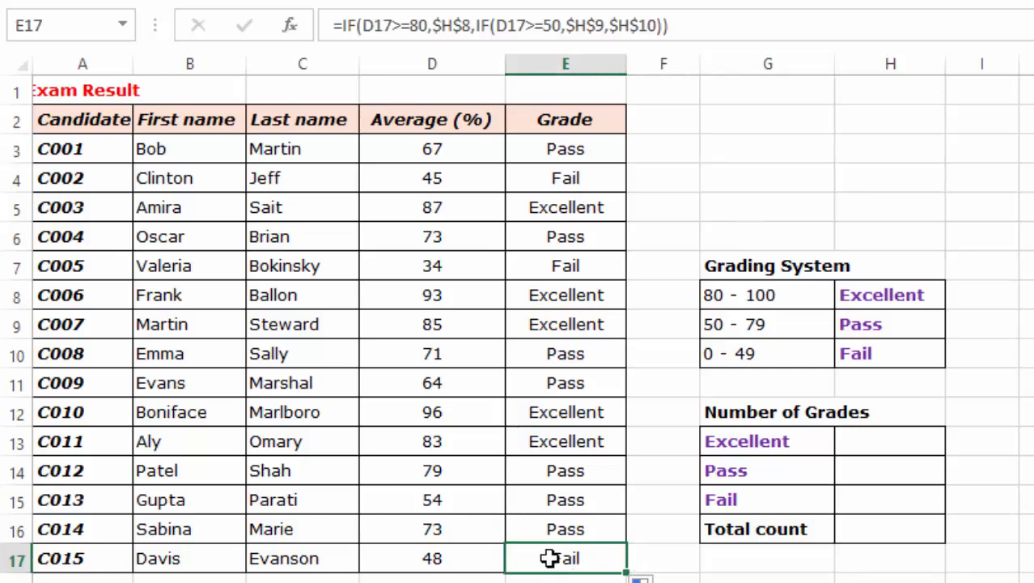
{"action": "left_click", "coordinate": [579, 353]}
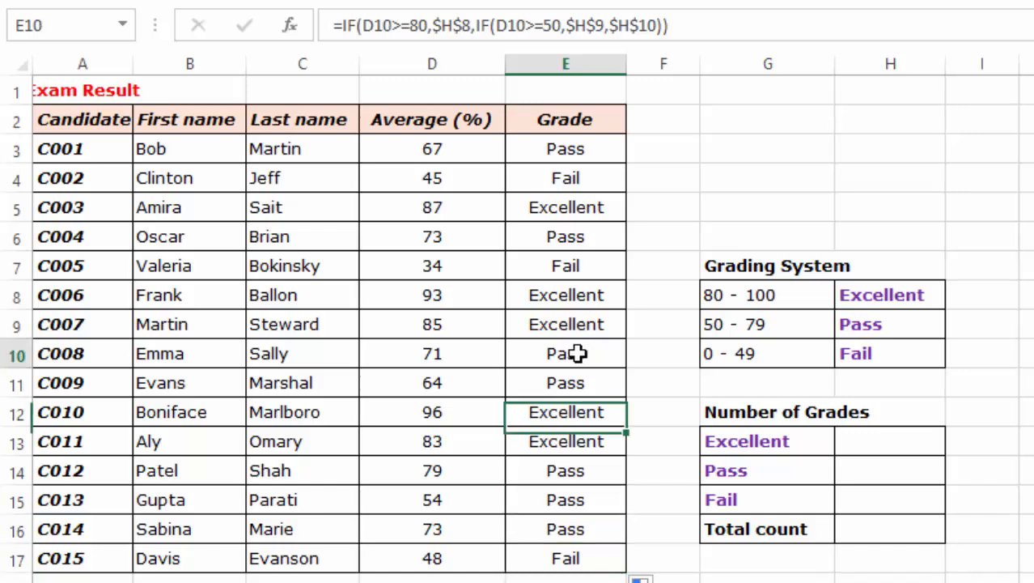
{"action": "left_click", "coordinate": [558, 319]}
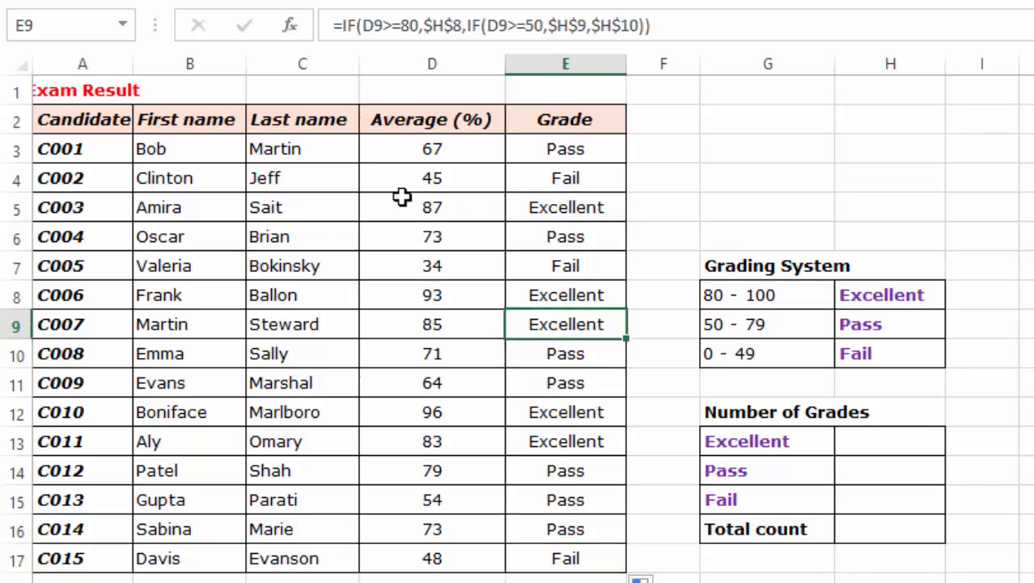
{"action": "left_click", "coordinate": [538, 204]}
{"action": "left_click", "coordinate": [928, 114]}
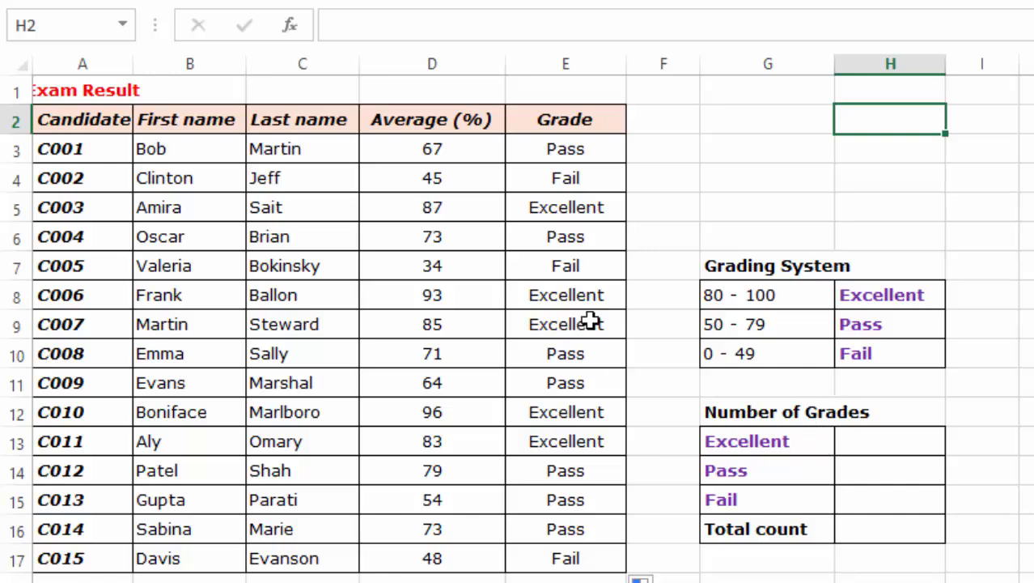
{"action": "left_click", "coordinate": [572, 298]}
{"action": "left_click", "coordinate": [577, 327]}
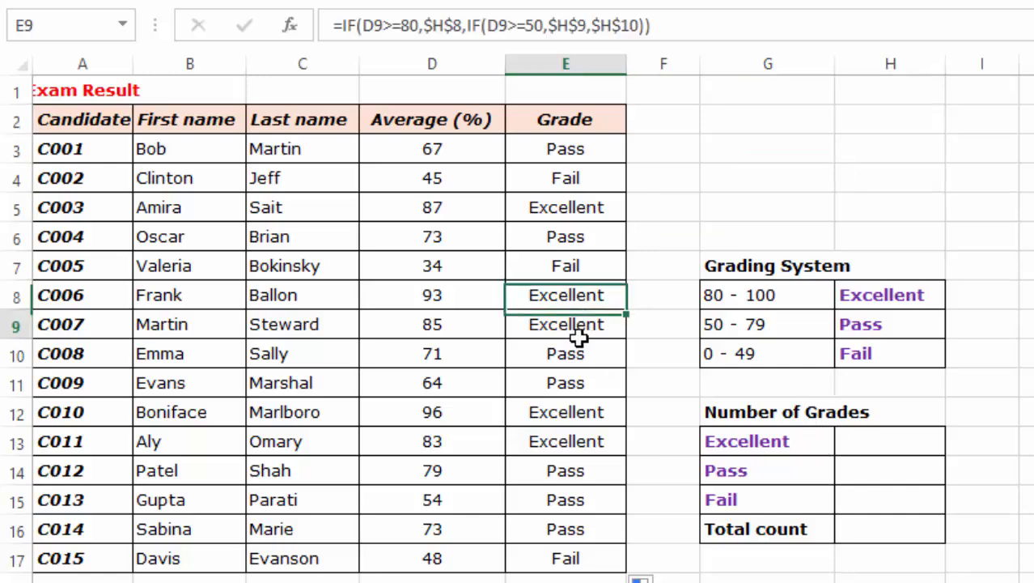
- Check the assigned grades and their formulas in E11 and E17 of the Grade column
{"action": "left_click", "coordinate": [565, 383]}
{"action": "left_click", "coordinate": [573, 555]}
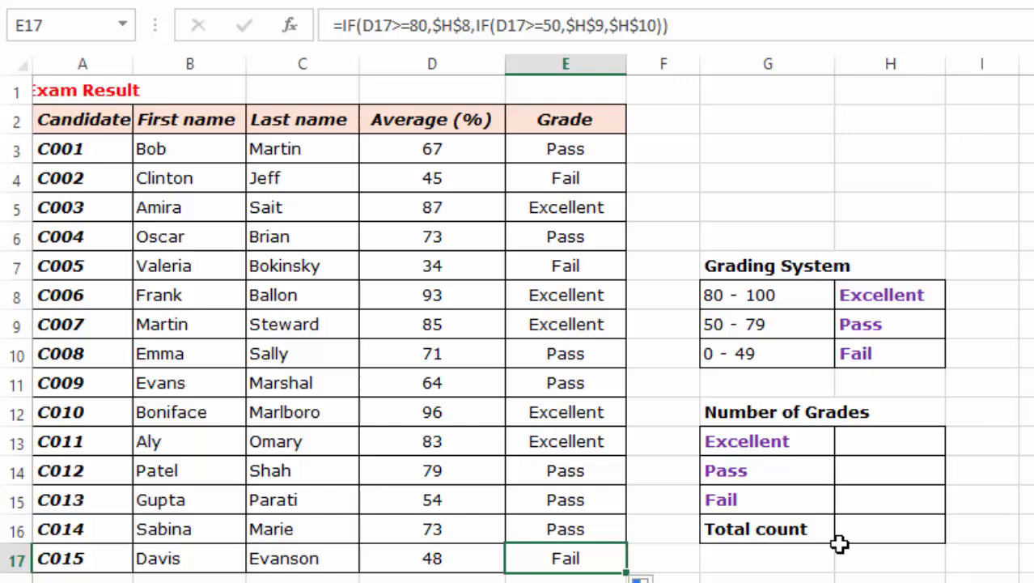
- Count the Excellent grades in H13 of the Number of Grades table with the formula =COUNTIF(E3:E17,G13)
{"action": "double_click", "coordinate": [852, 440]}
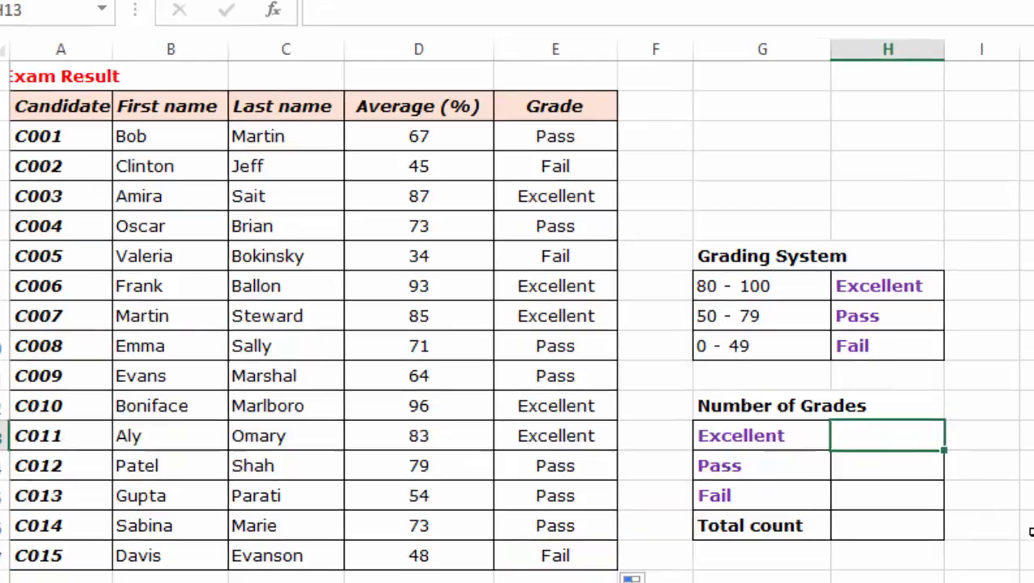
{"action": "type", "text": "="}
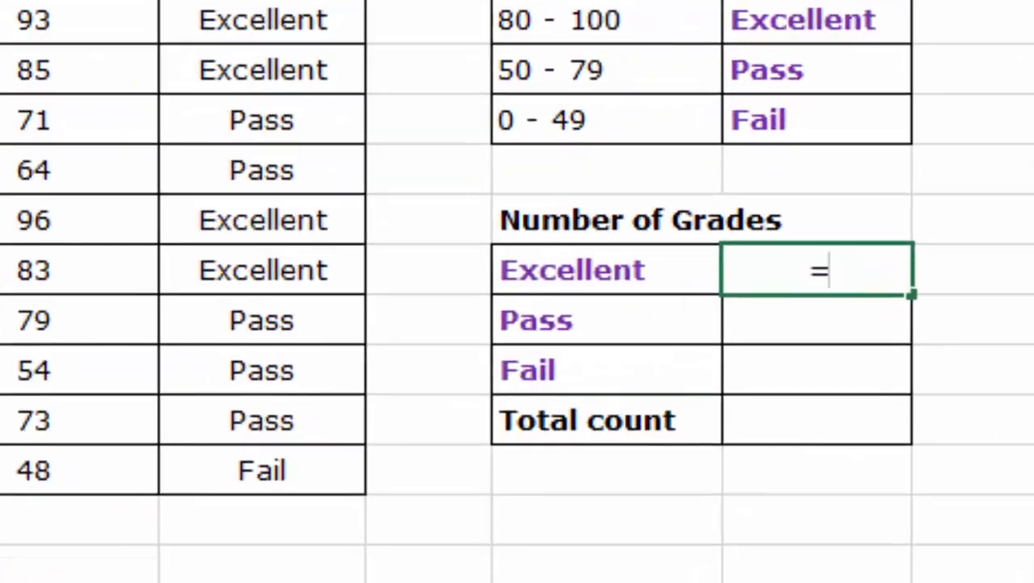
{"action": "type", "text": "count"}
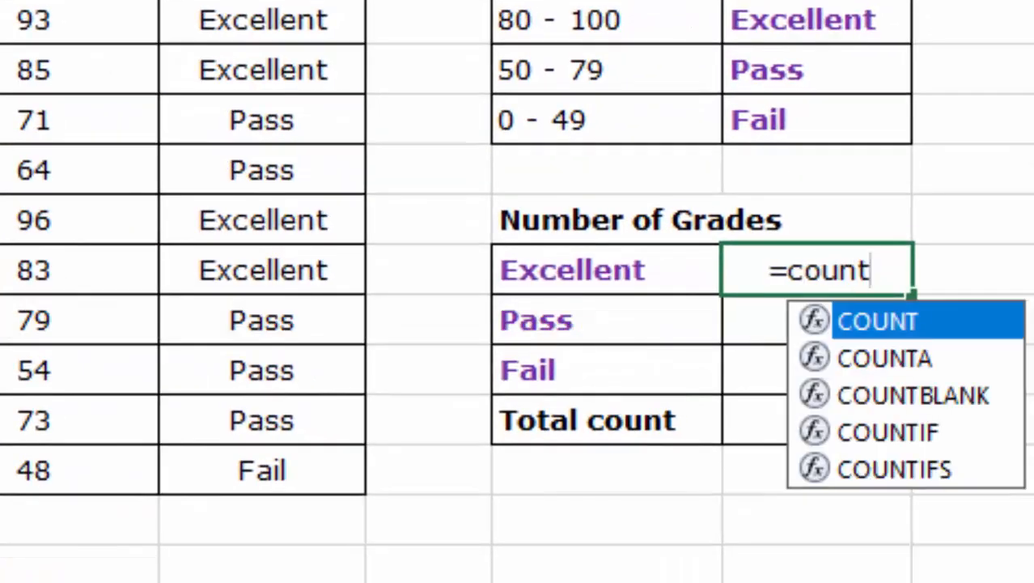
{"action": "type", "text": "if"}
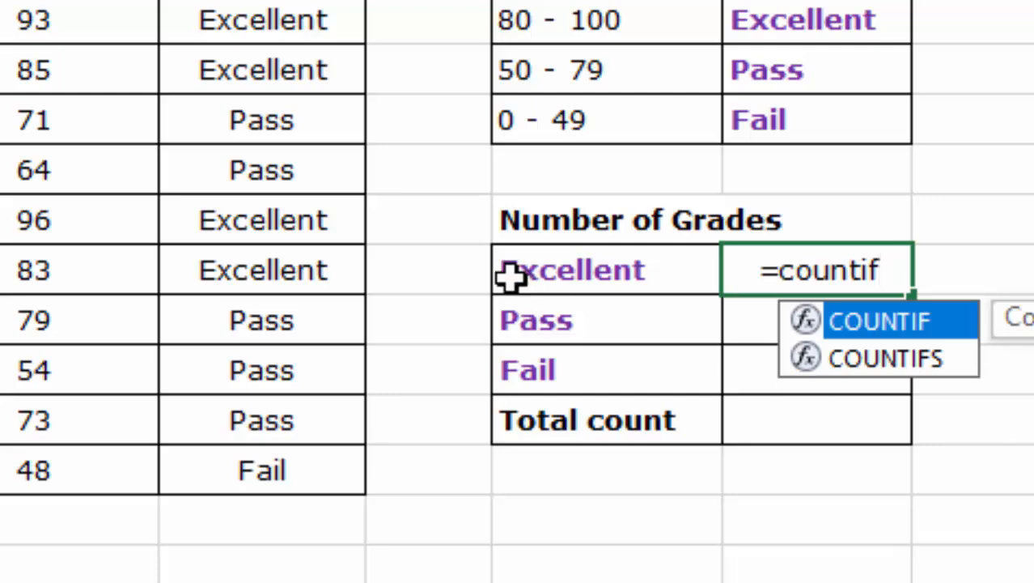
{"action": "double_click", "coordinate": [881, 325]}
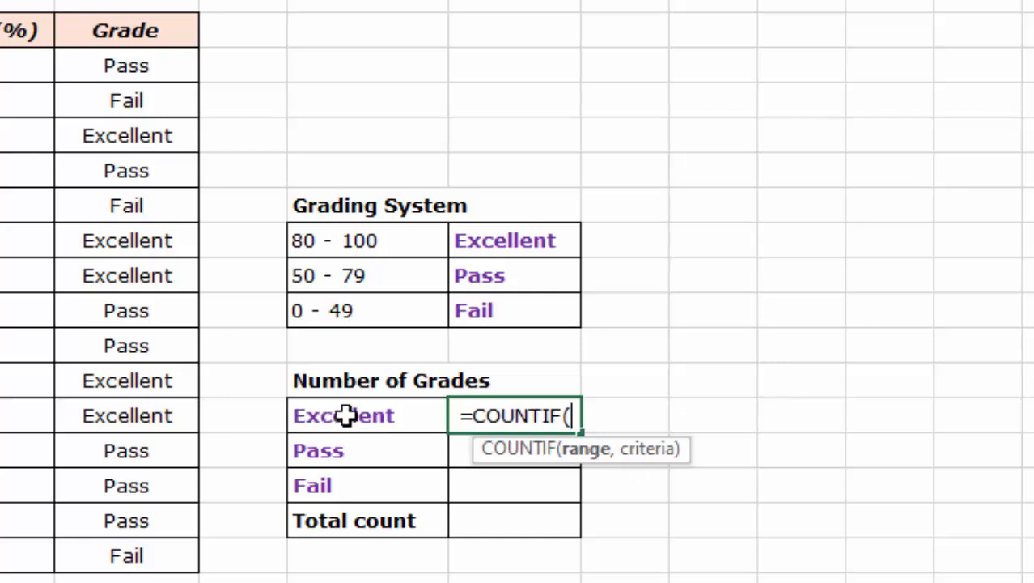
{"action": "left_click_drag", "start_coordinate": [116, 65], "coordinate": [162, 543]}
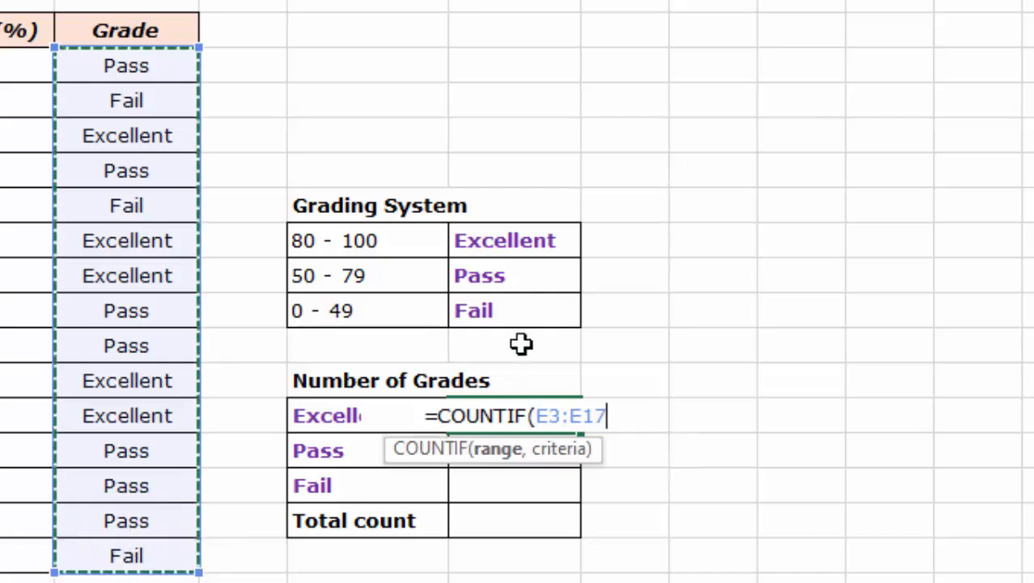
{"action": "type", "text": ","}
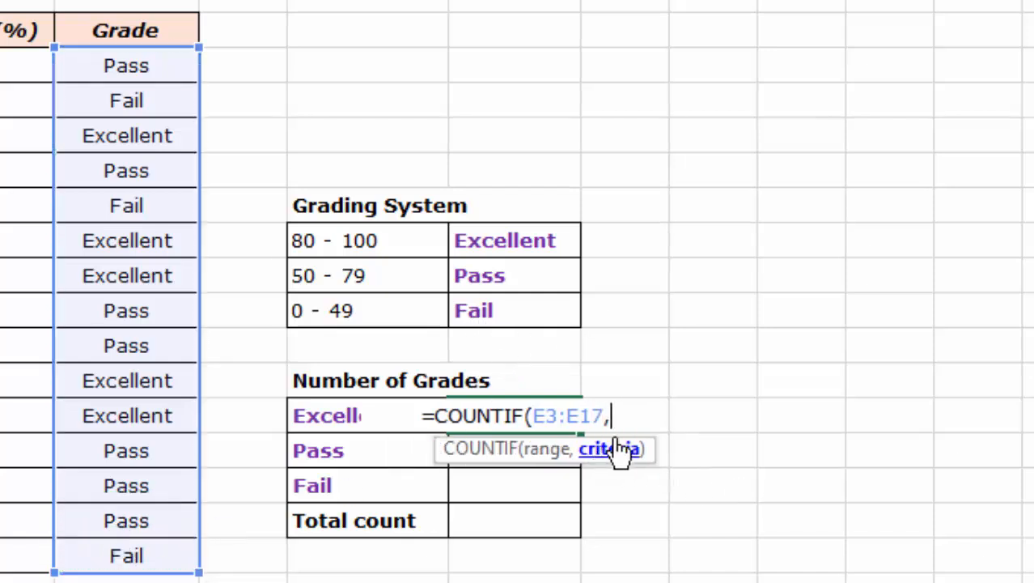
{"action": "left_click", "coordinate": [304, 415]}
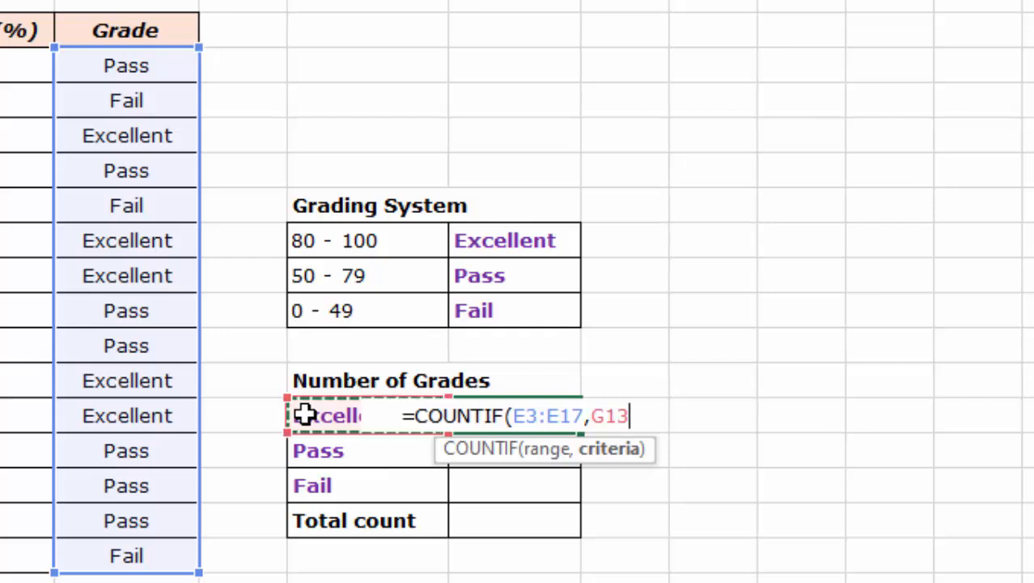
{"action": "type", "text": ")"}
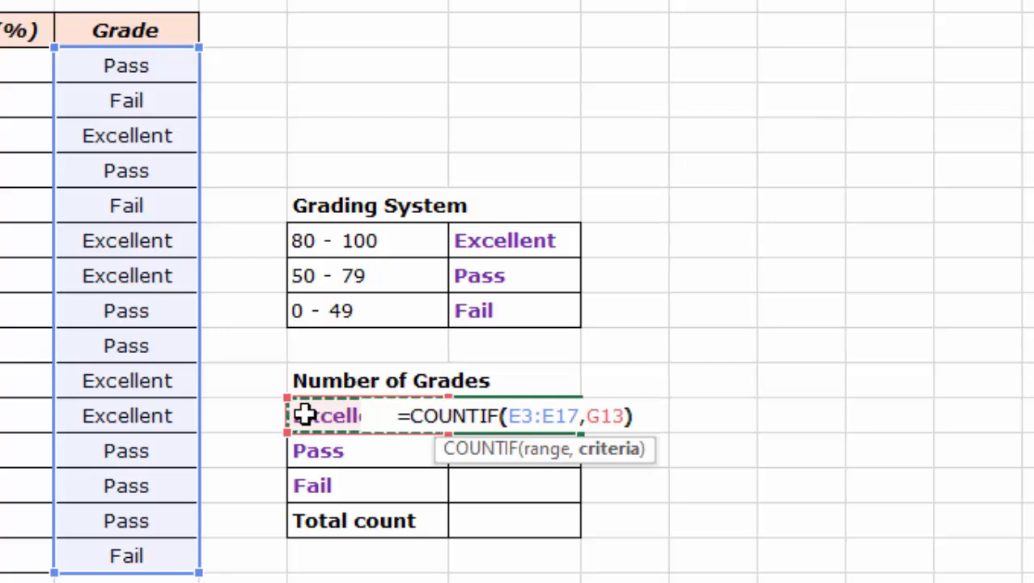
{"action": "key", "text": "Return"}
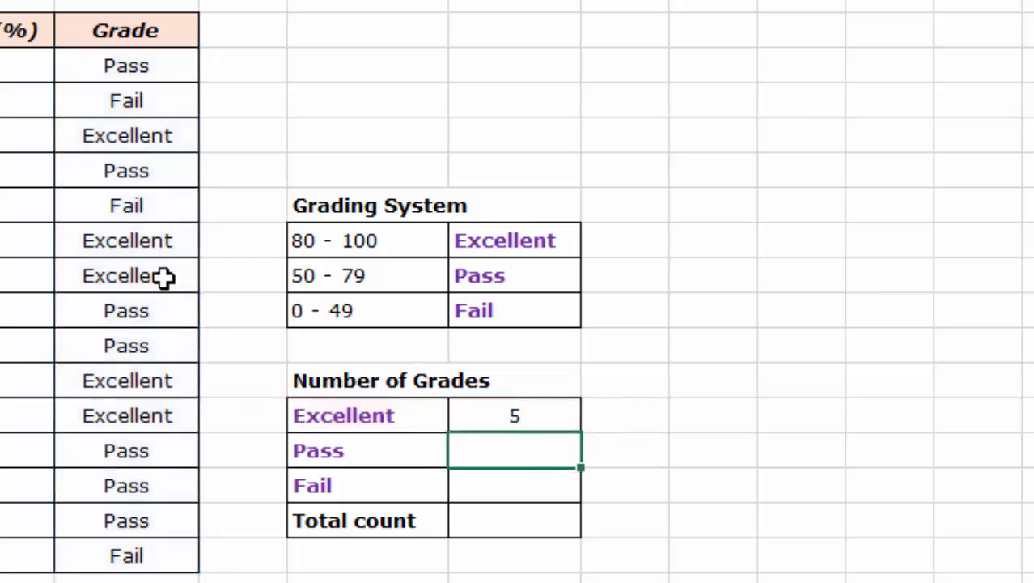
- Check the Excellent count in H13 against the individual Excellent entries in the Grade column
{"action": "left_click", "coordinate": [483, 414]}
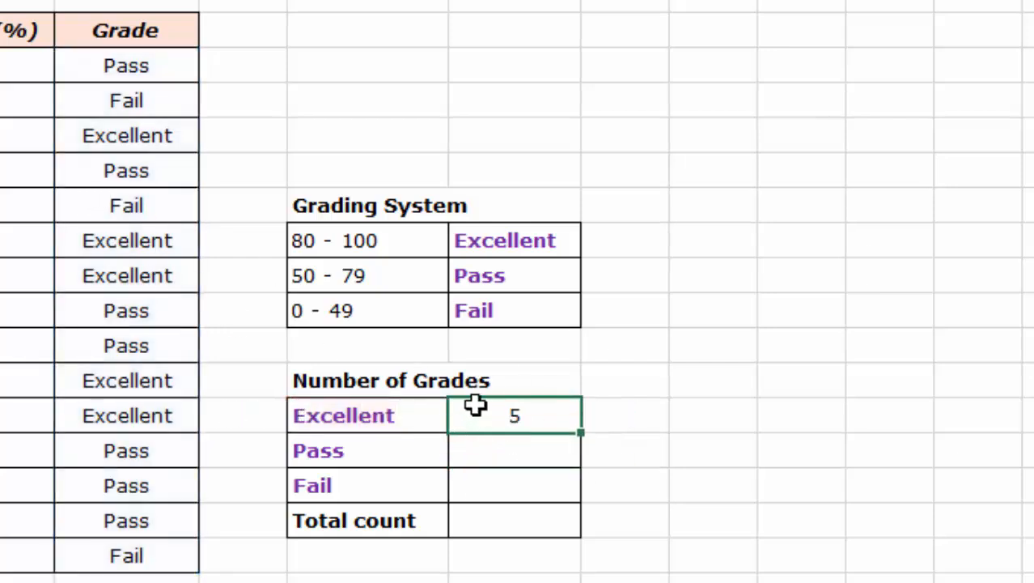
{"action": "left_click", "coordinate": [130, 136]}
{"action": "left_click", "coordinate": [132, 243]}
{"action": "left_click", "coordinate": [126, 274]}
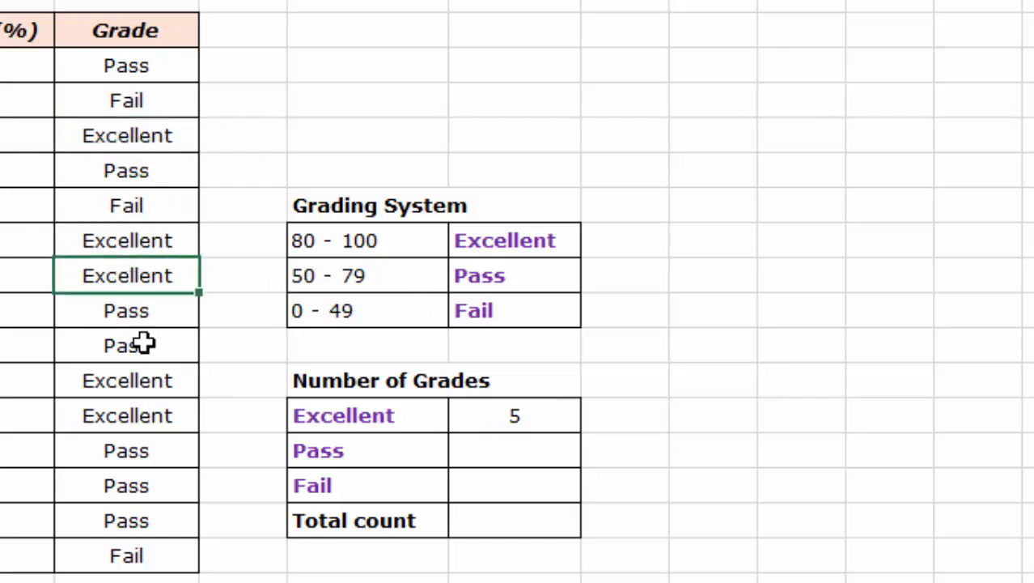
{"action": "left_click", "coordinate": [139, 312]}
{"action": "left_click", "coordinate": [139, 379]}
{"action": "left_click", "coordinate": [130, 421]}
{"action": "left_click", "coordinate": [510, 416]}
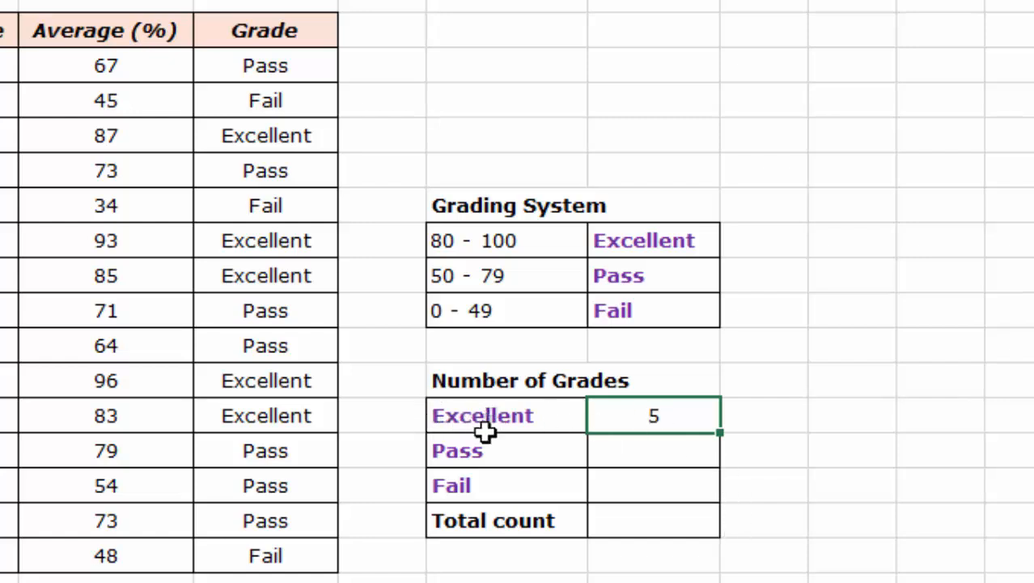
- Count the Pass grades in H14 of the Number of Grades table with the formula =COUNTIF(E3:E17,G14)
{"action": "left_click", "coordinate": [636, 449]}
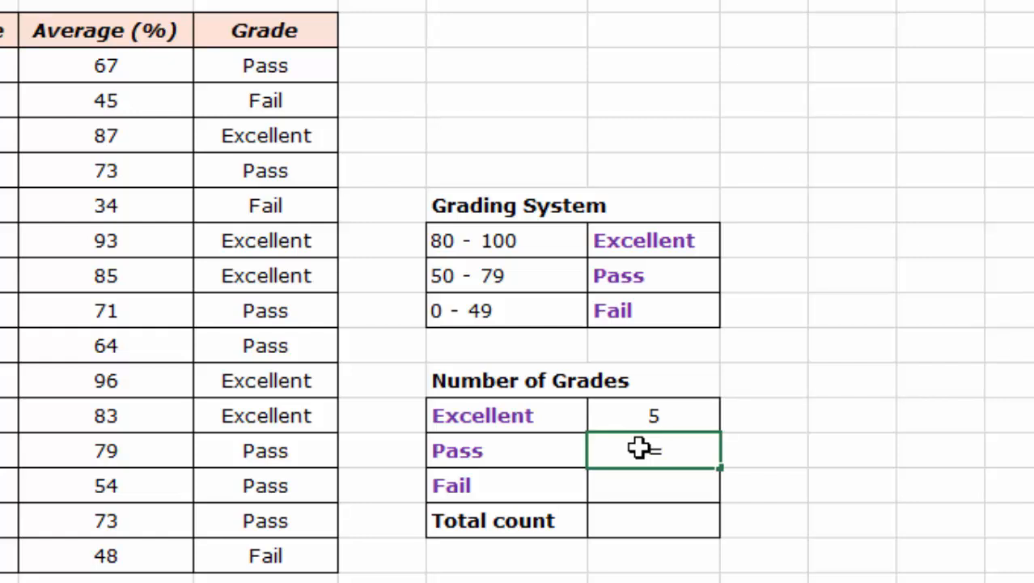
{"action": "type", "text": "coun"}
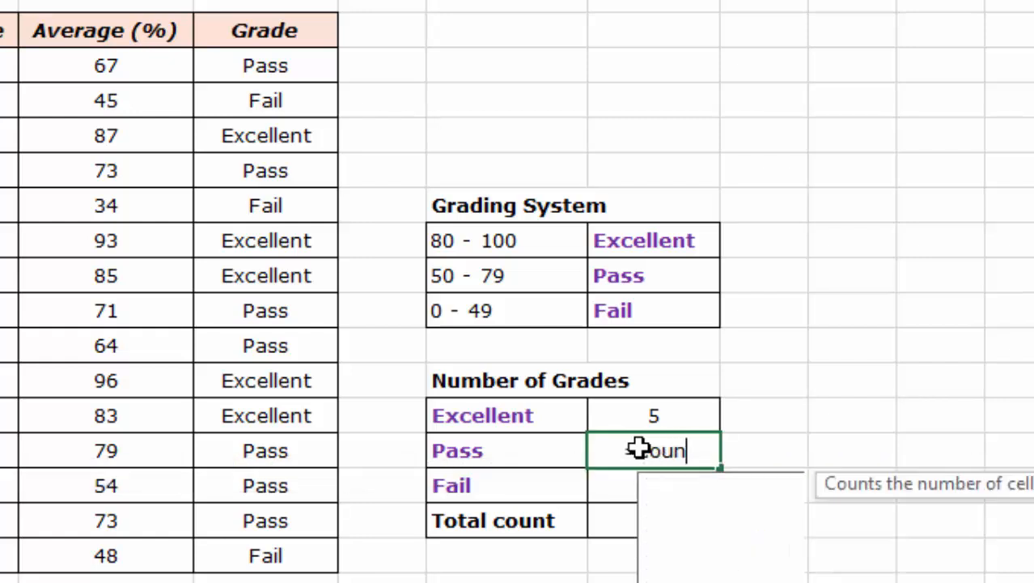
{"action": "type", "text": "tif"}
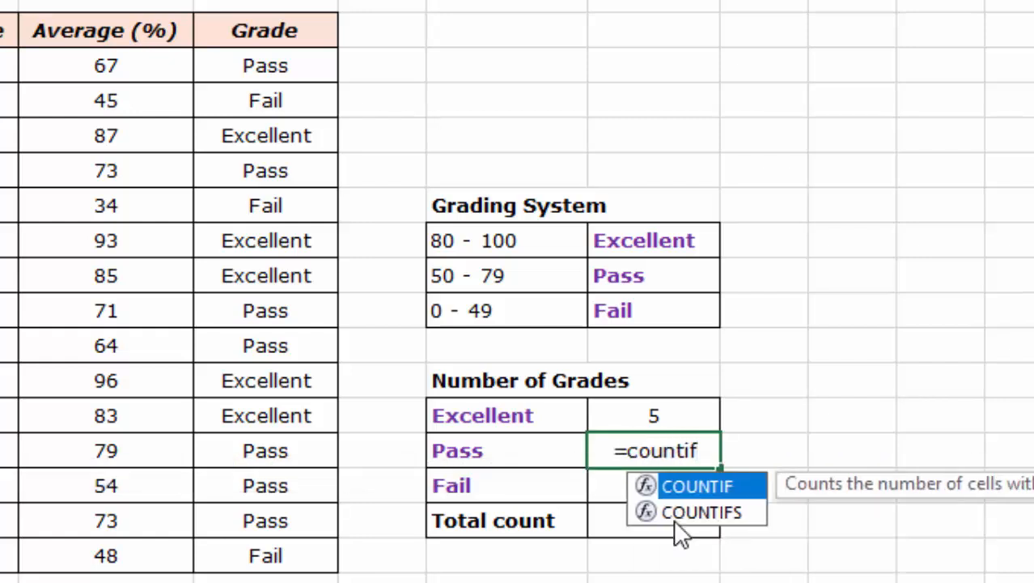
{"action": "double_click", "coordinate": [710, 489]}
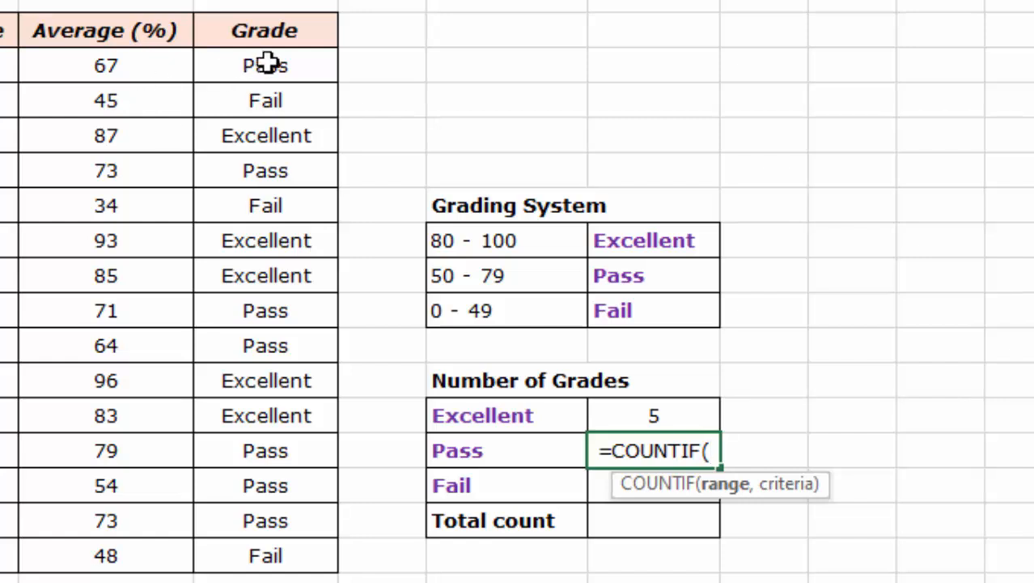
{"action": "left_click_drag", "start_coordinate": [268, 65], "coordinate": [268, 557]}
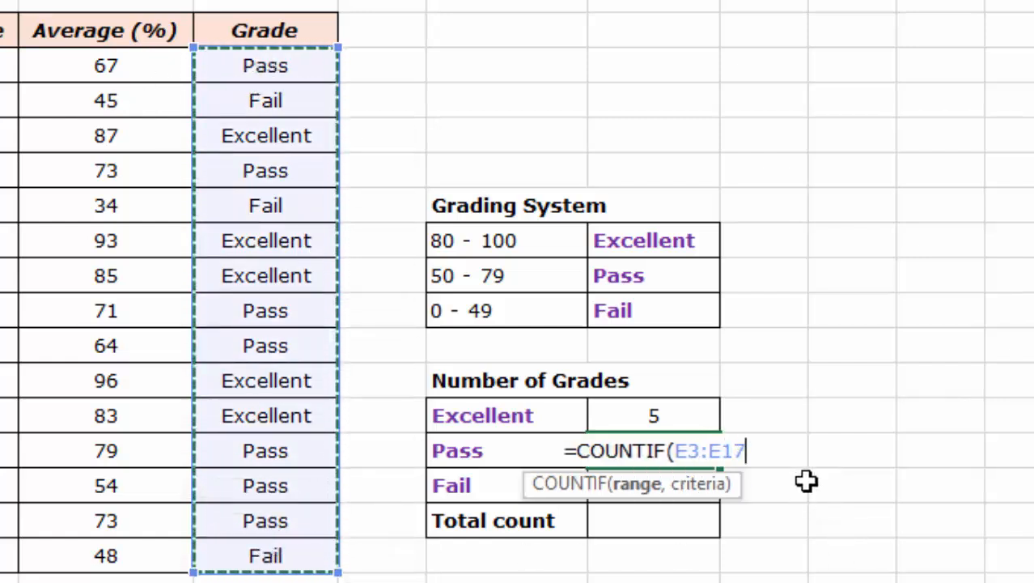
{"action": "type", "text": ","}
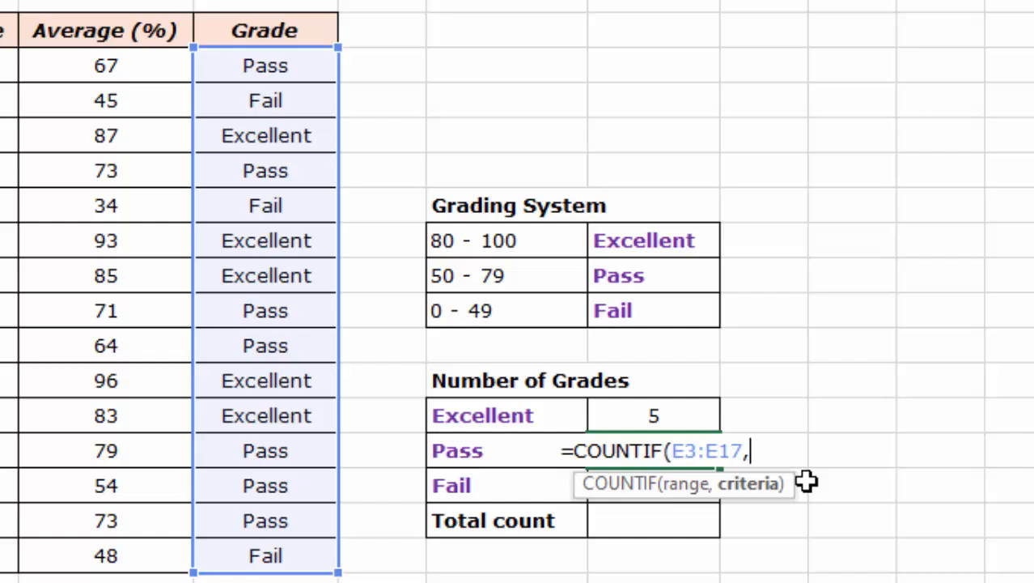
{"action": "left_click", "coordinate": [446, 454]}
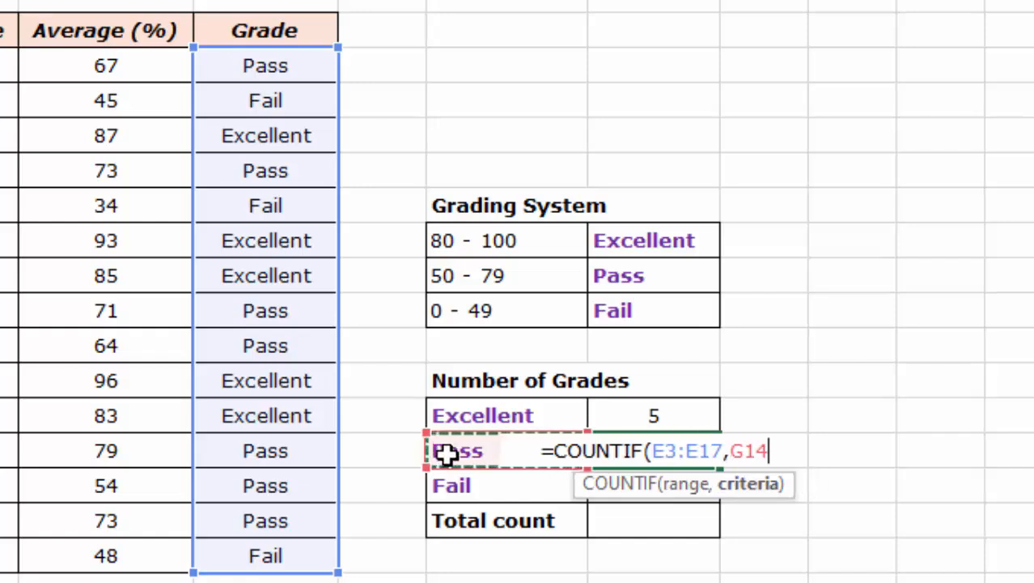
{"action": "type", "text": ")"}
{"action": "key", "text": "Return"}
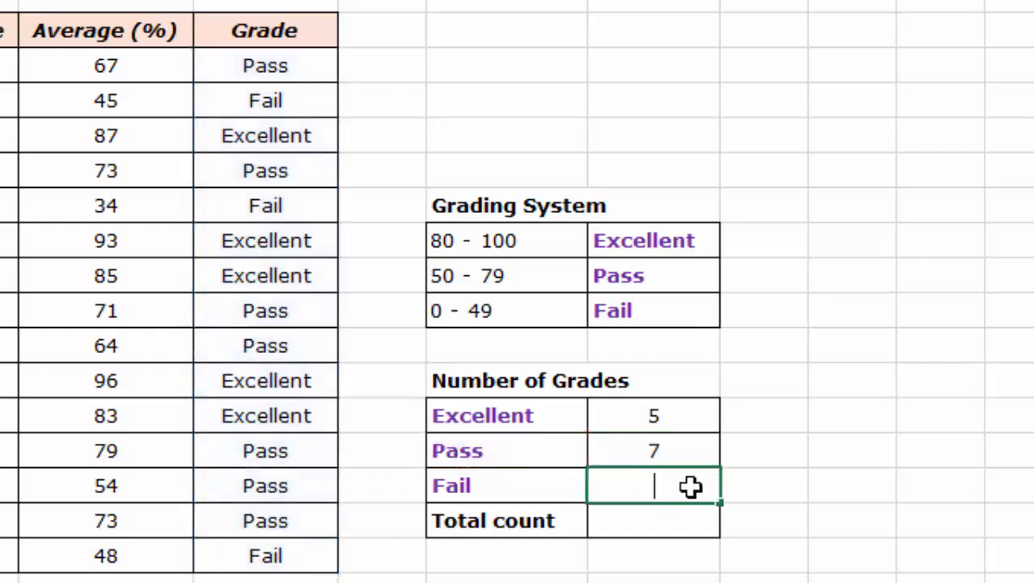
- Count the Fail grades in H15 of the Number of Grades table with the formula =COUNTIF(E3:E17,G15)
{"action": "type", "text": "=coun"}
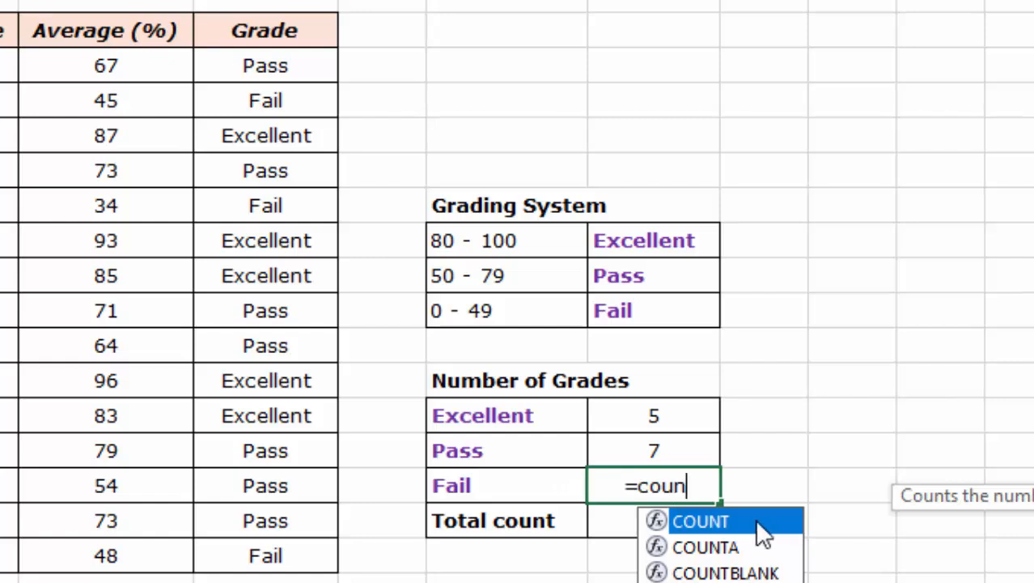
{"action": "type", "text": "tif"}
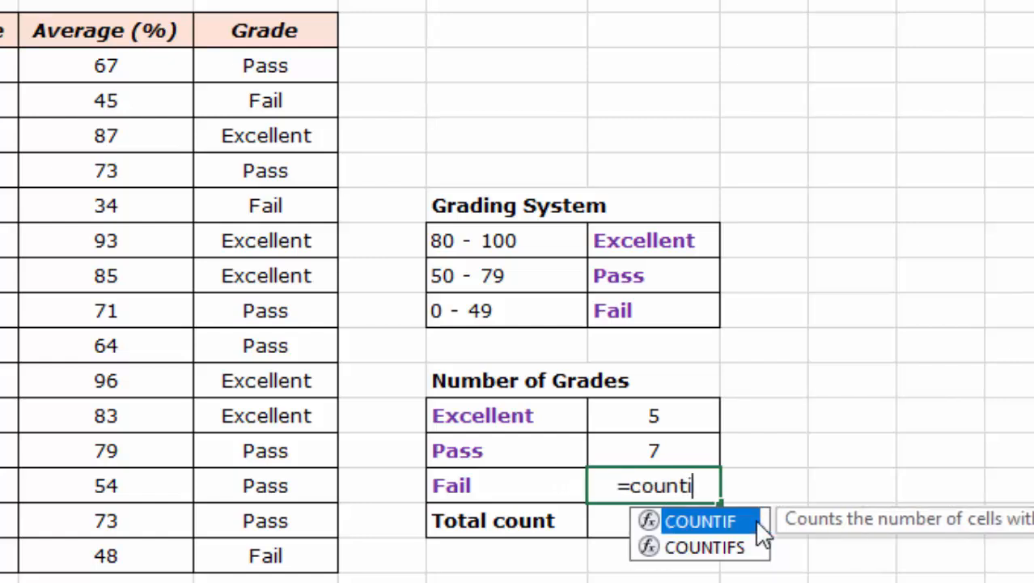
{"action": "double_click", "coordinate": [707, 522]}
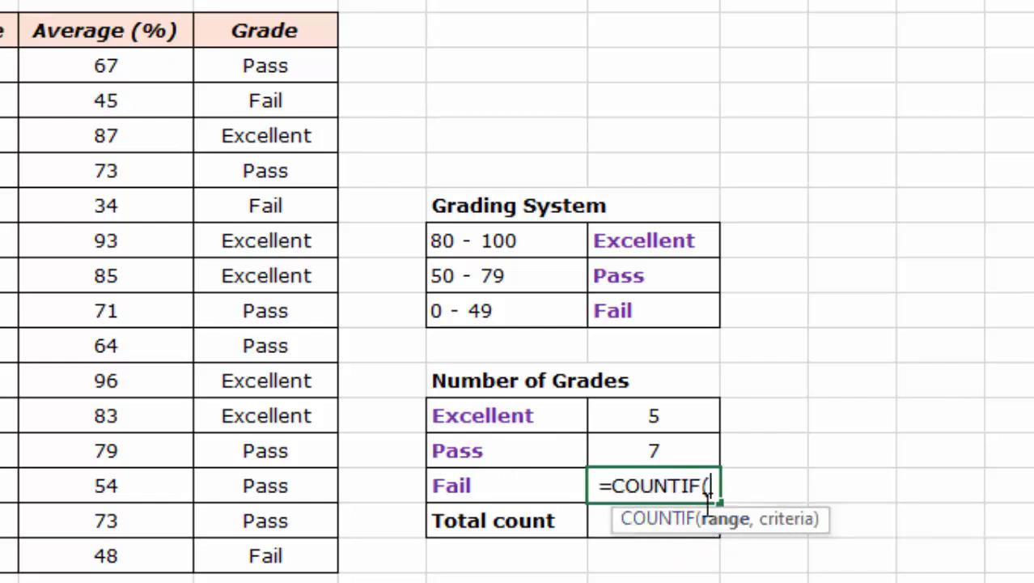
{"action": "left_click_drag", "start_coordinate": [273, 65], "coordinate": [282, 557]}
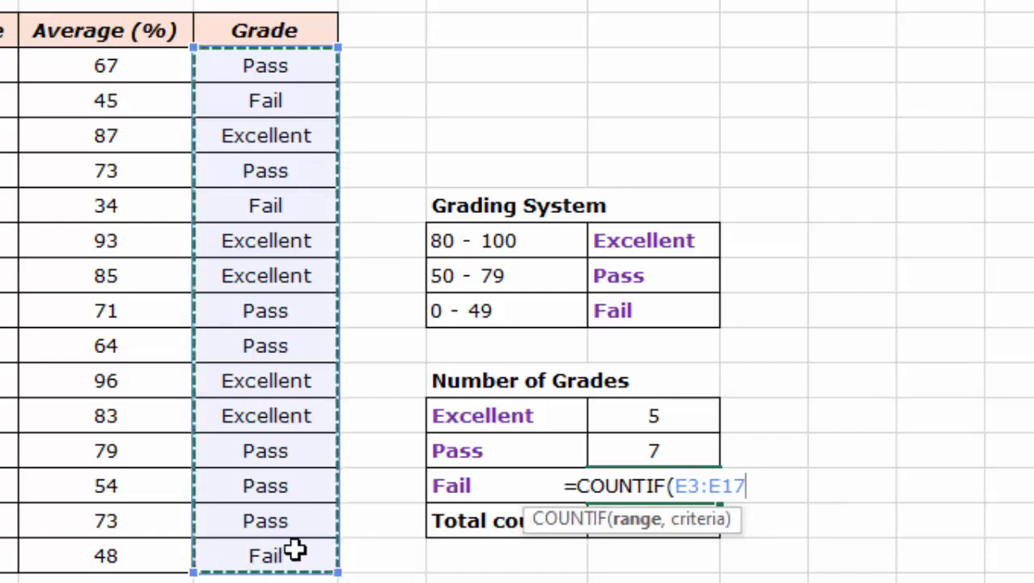
{"action": "type", "text": ","}
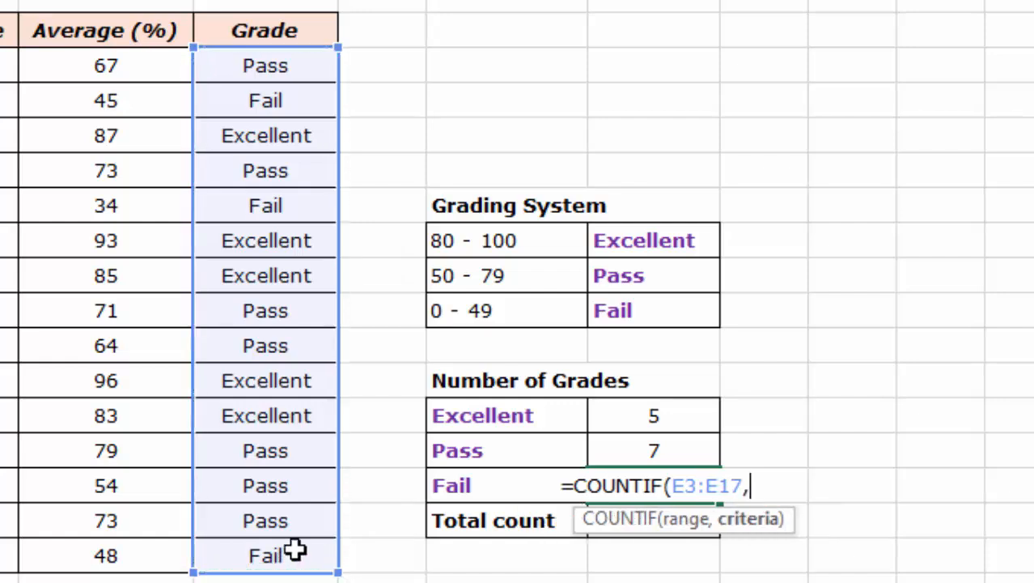
{"action": "left_click", "coordinate": [449, 486]}
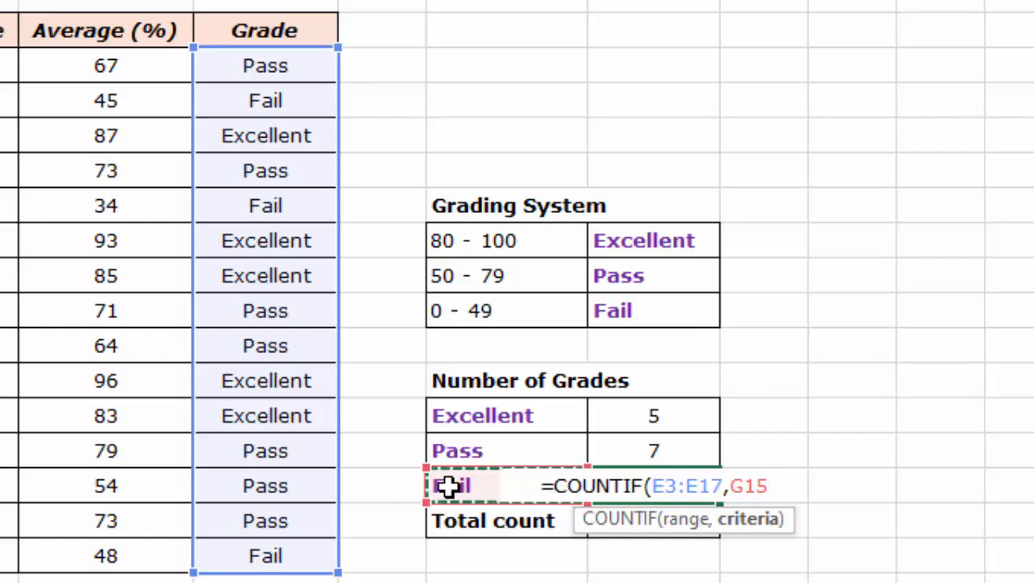
{"action": "type", "text": ")"}
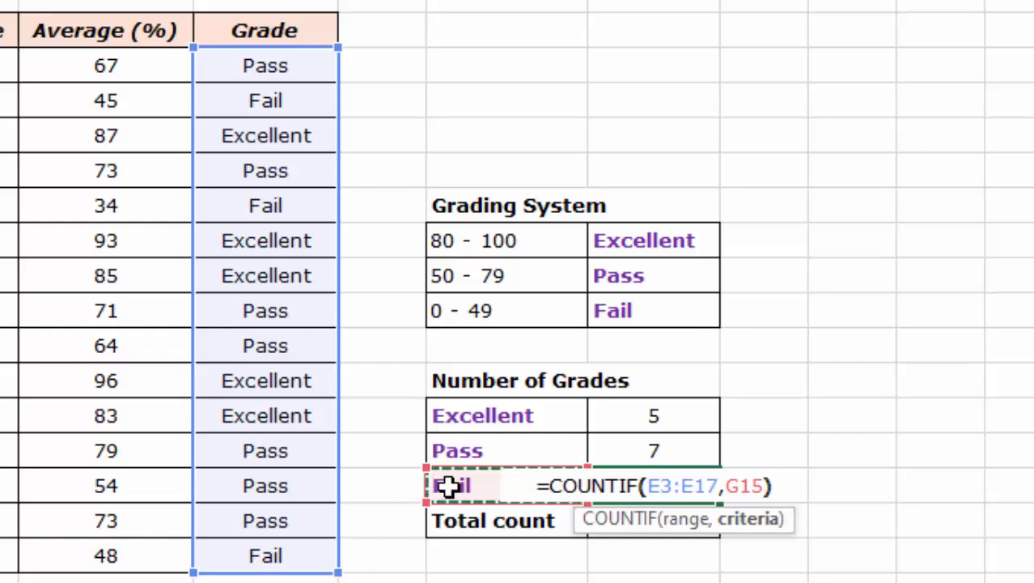
{"action": "key", "text": "Return"}
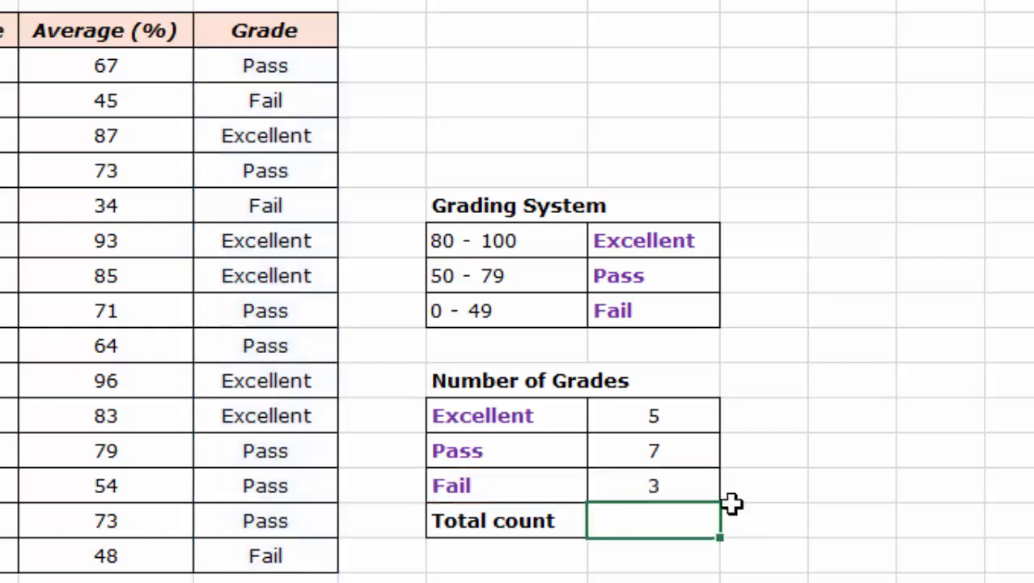
- Check the Fail count in H15 against the individual Fail entries in the Grade column
{"action": "left_click", "coordinate": [661, 490]}
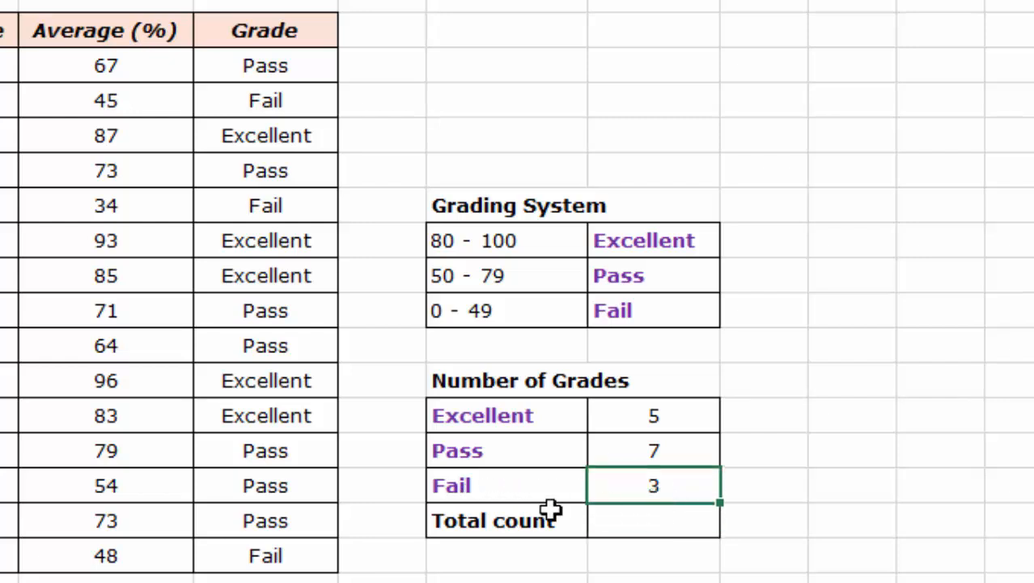
{"action": "left_click", "coordinate": [246, 548]}
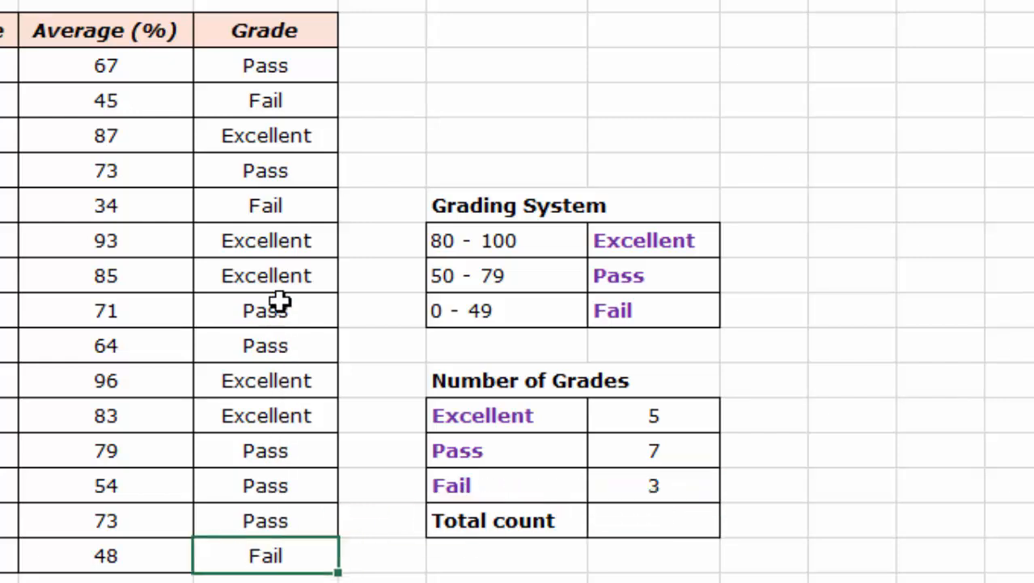
{"action": "left_click", "coordinate": [270, 206]}
{"action": "left_click", "coordinate": [288, 101]}
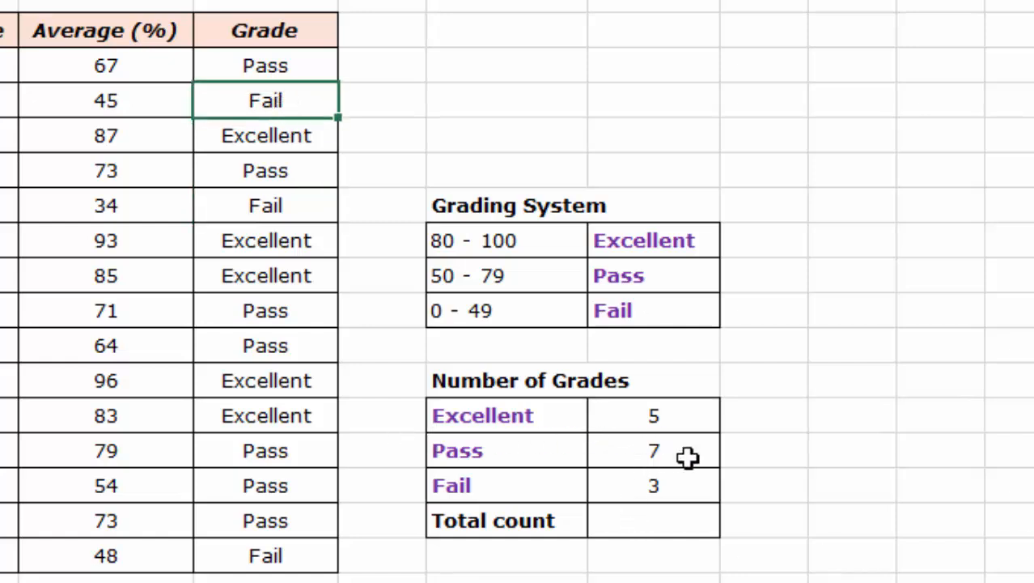
- Check the Pass count in H14 against the individual Pass entries in the Grade column
{"action": "left_click", "coordinate": [651, 458]}
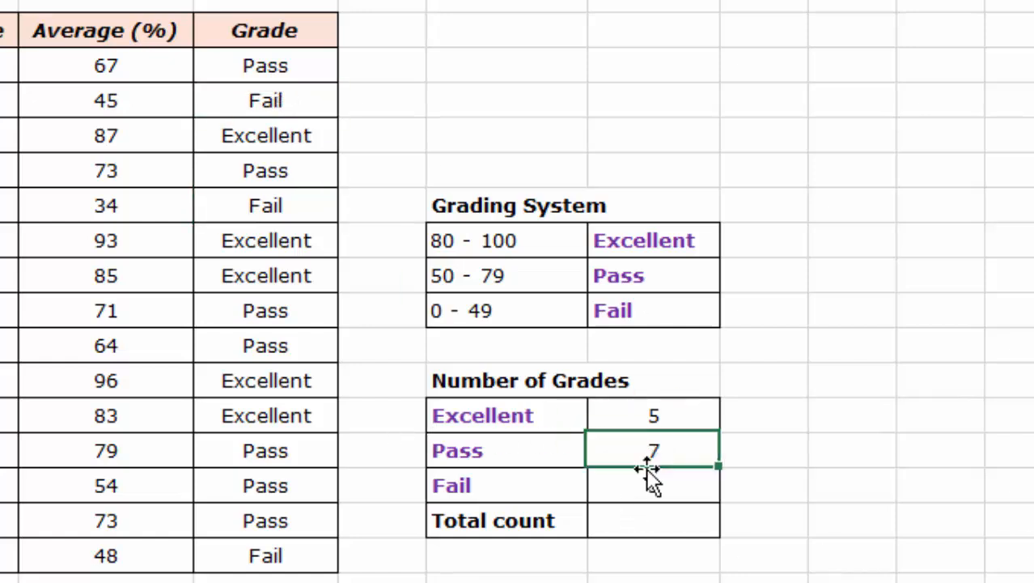
{"action": "left_click", "coordinate": [273, 73]}
{"action": "left_click", "coordinate": [267, 171]}
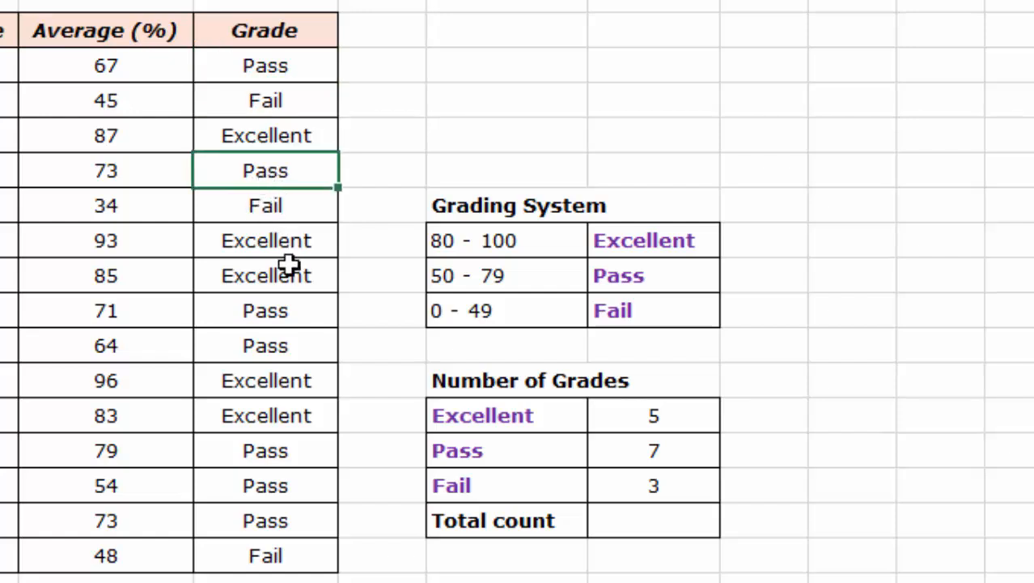
{"action": "left_click", "coordinate": [273, 316]}
{"action": "left_click", "coordinate": [260, 349]}
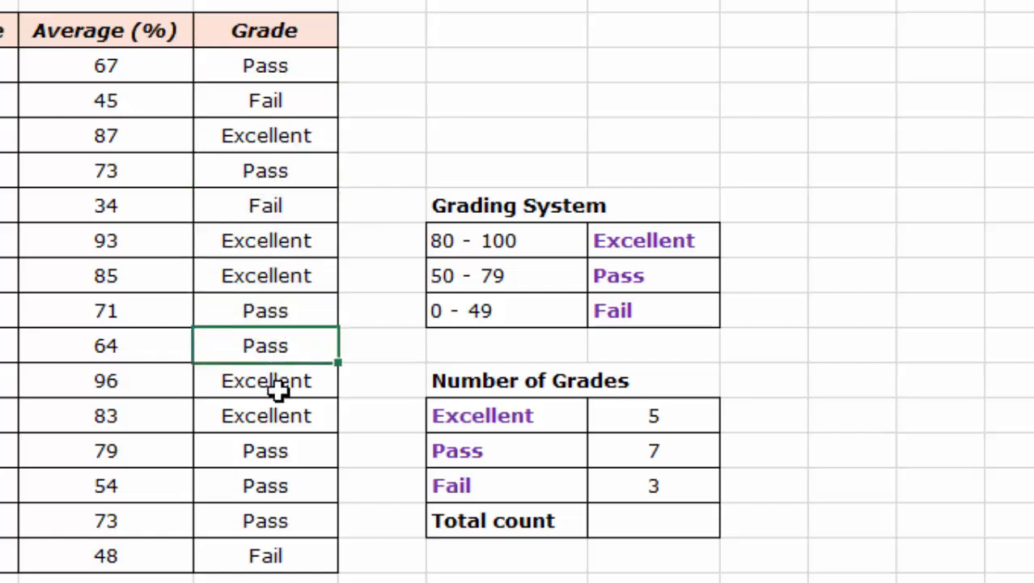
{"action": "left_click", "coordinate": [280, 457]}
{"action": "left_click", "coordinate": [275, 484]}
{"action": "left_click", "coordinate": [271, 522]}
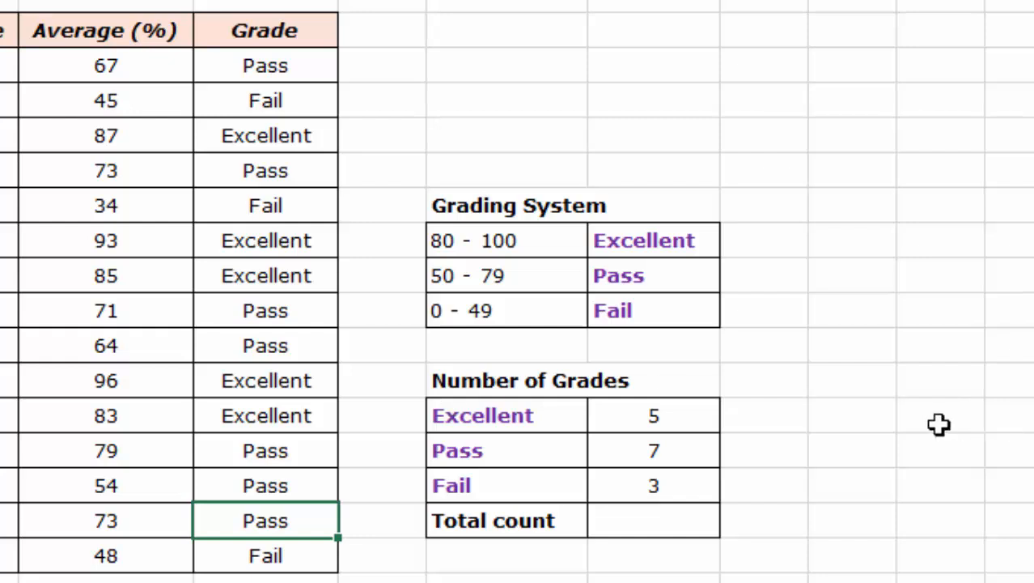
- Count all candidates in H16 of the Number of Grades table with the formula =COUNT(D3:D17) over the averages
{"action": "left_click", "coordinate": [633, 524]}
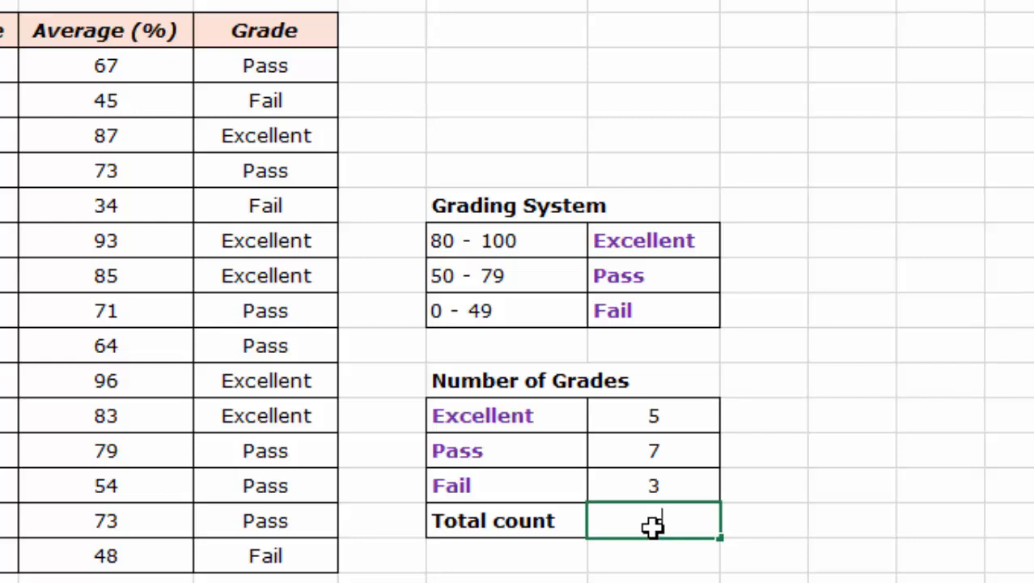
{"action": "type", "text": "=count"}
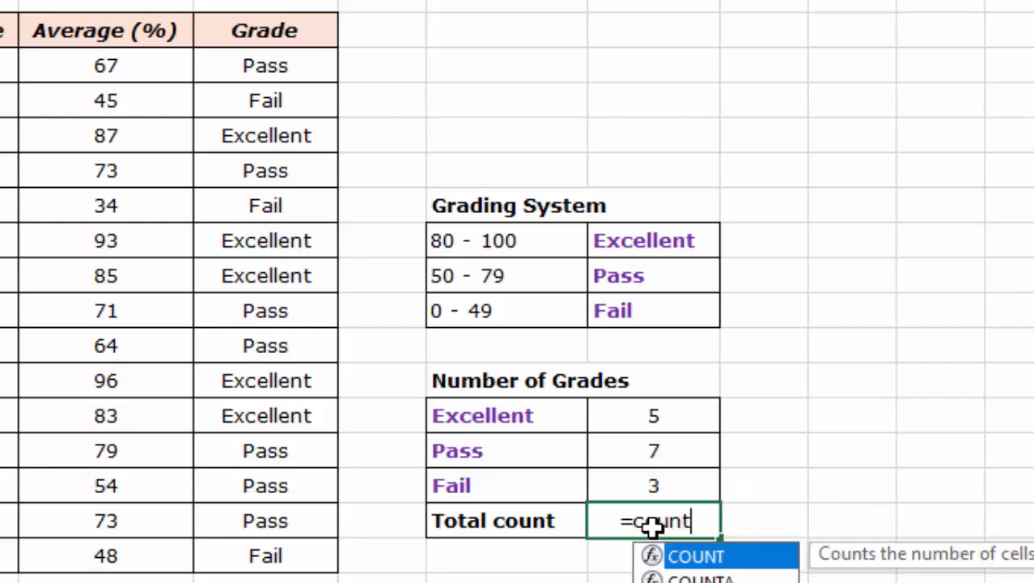
{"action": "double_click", "coordinate": [727, 557]}
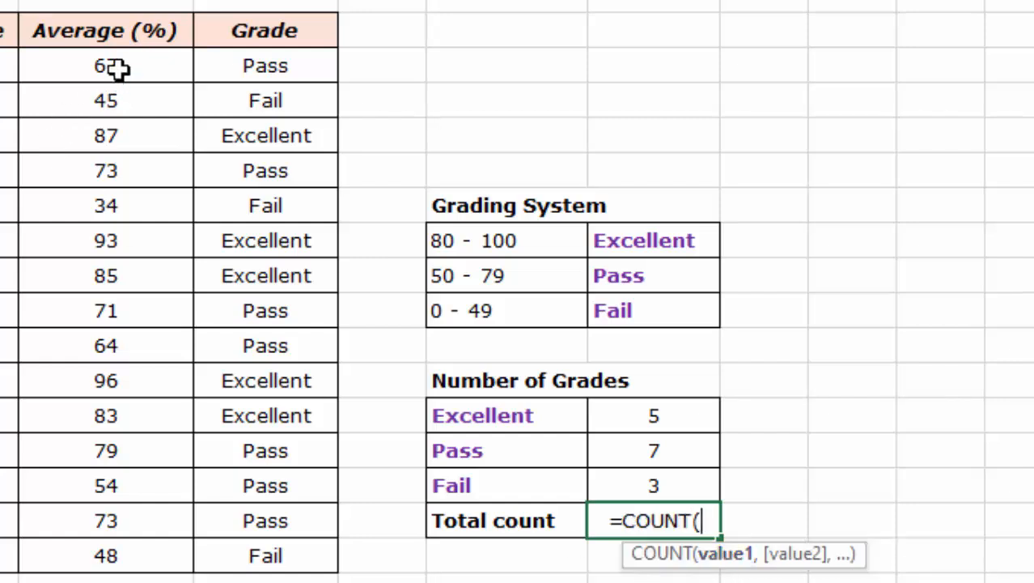
{"action": "left_click_drag", "start_coordinate": [115, 69], "coordinate": [116, 562]}
{"action": "key", "text": "Return"}
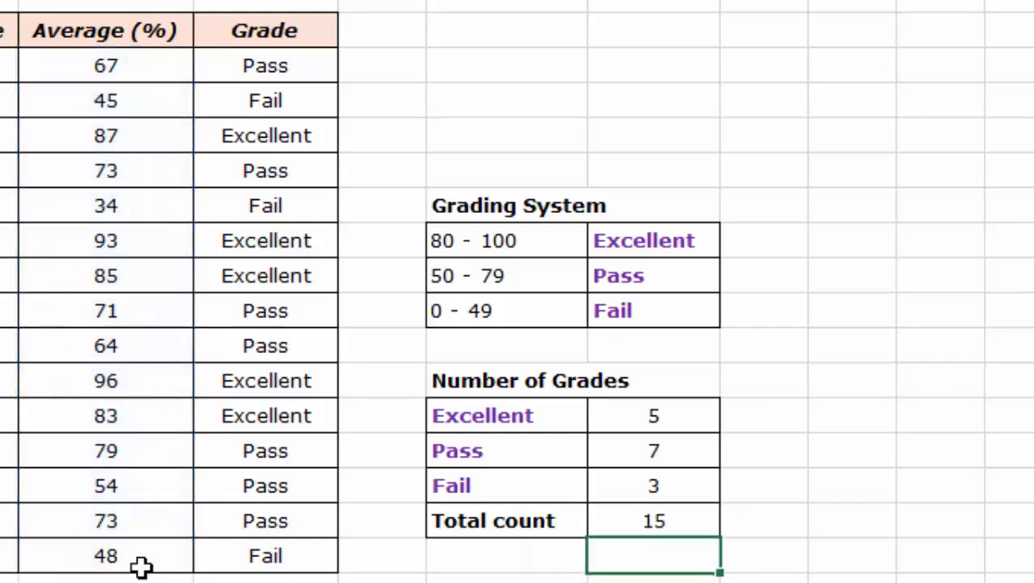
- Compare the total count in H16 with the last candidate number and the three individual grade counts
{"action": "left_click", "coordinate": [635, 526]}
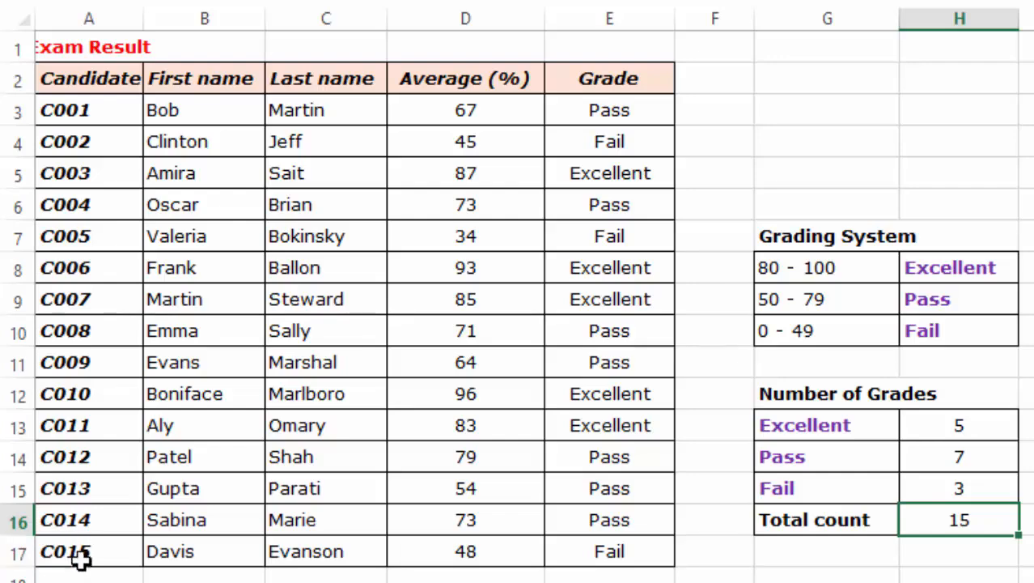
{"action": "left_click", "coordinate": [71, 559]}
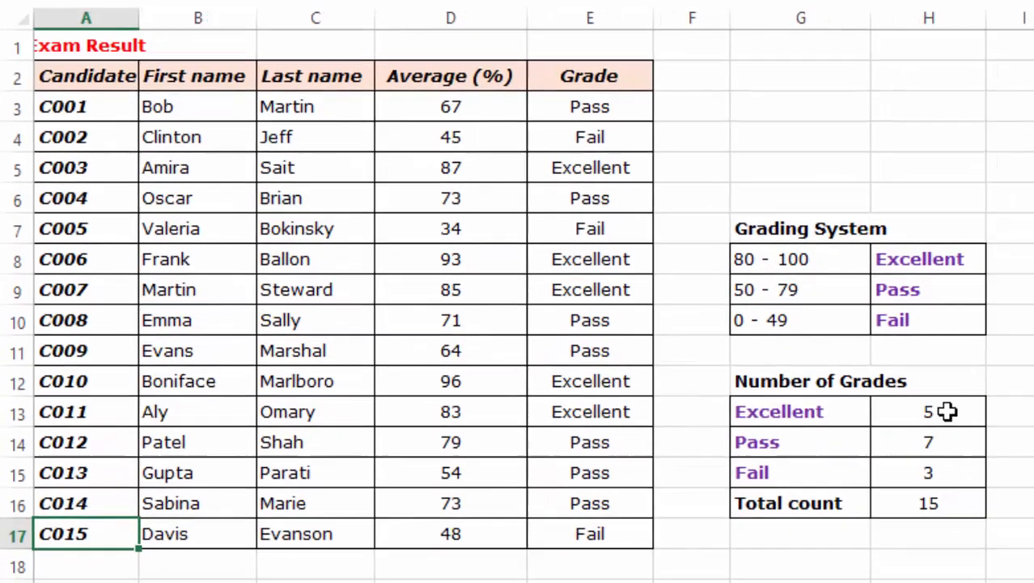
{"action": "left_click", "coordinate": [972, 427]}
{"action": "left_click", "coordinate": [971, 458]}
{"action": "left_click", "coordinate": [972, 490]}
{"action": "left_click", "coordinate": [977, 457]}
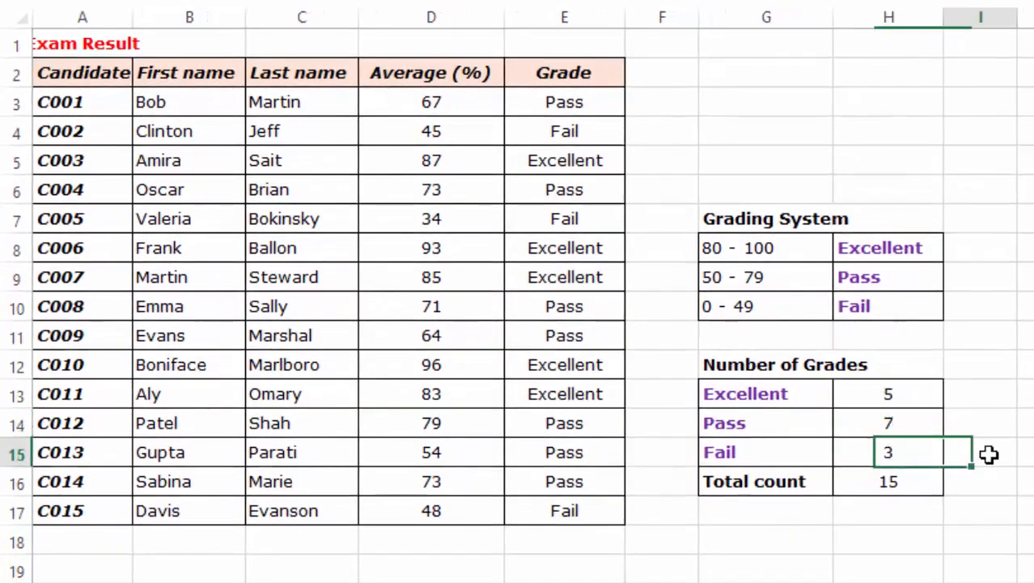
- Add up the three grade counts in I16, beside the total count, with the formula =H13+H14+H15
{"action": "left_click", "coordinate": [981, 484]}
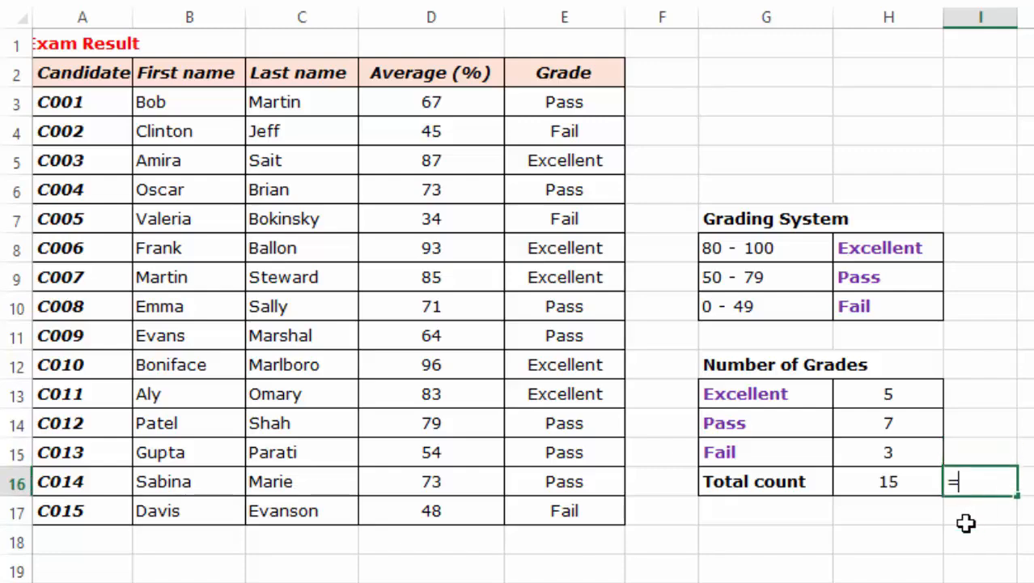
{"action": "type", "text": "="}
{"action": "left_click", "coordinate": [886, 397]}
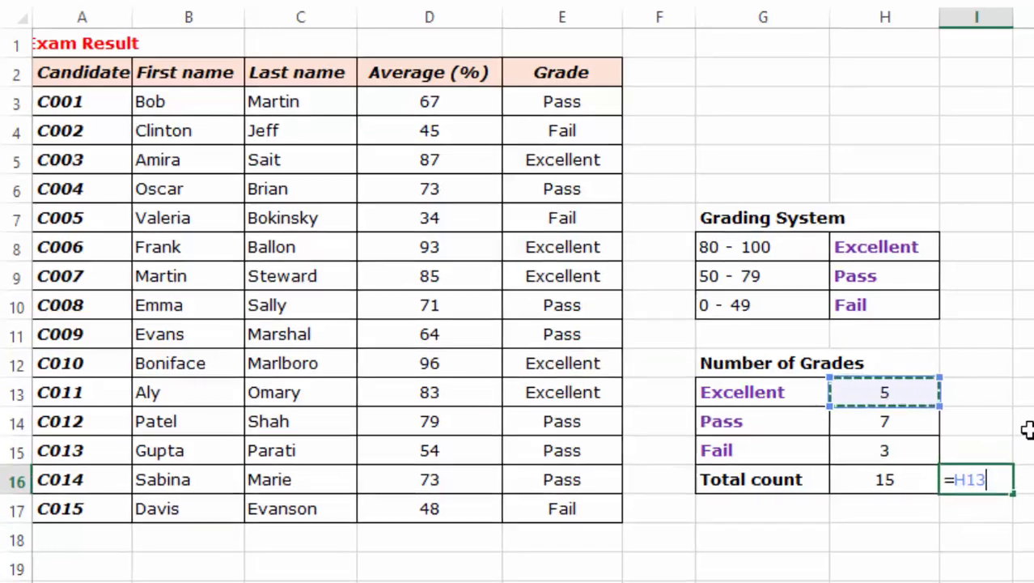
{"action": "type", "text": "+"}
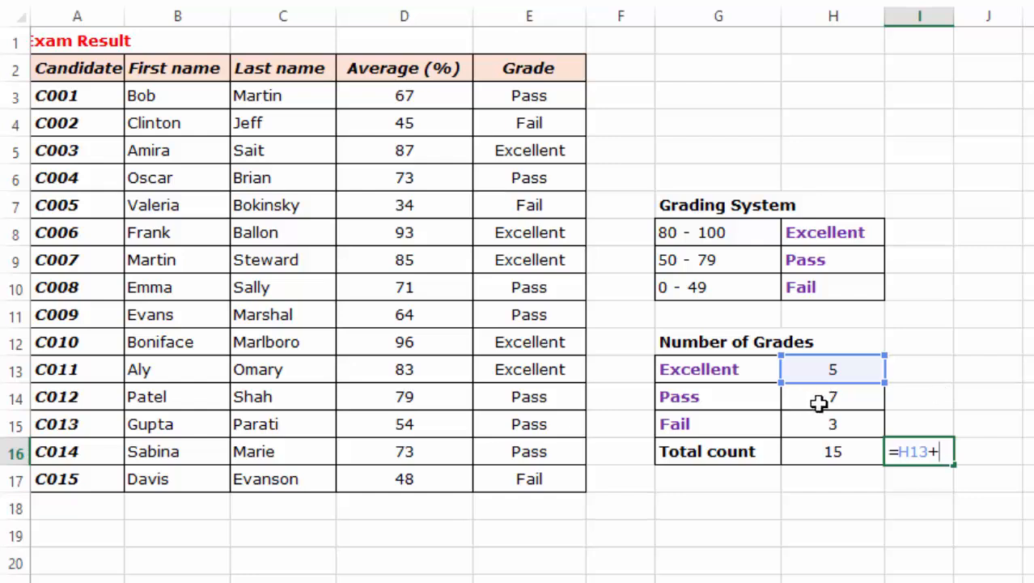
{"action": "left_click", "coordinate": [834, 397]}
{"action": "type", "text": "+"}
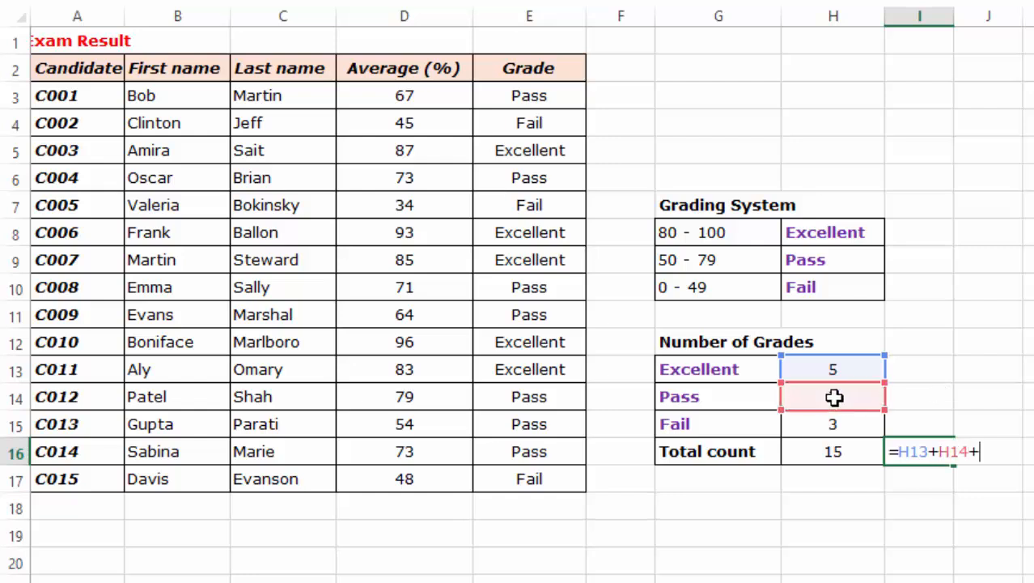
{"action": "left_click", "coordinate": [834, 425]}
{"action": "key", "text": "Return"}
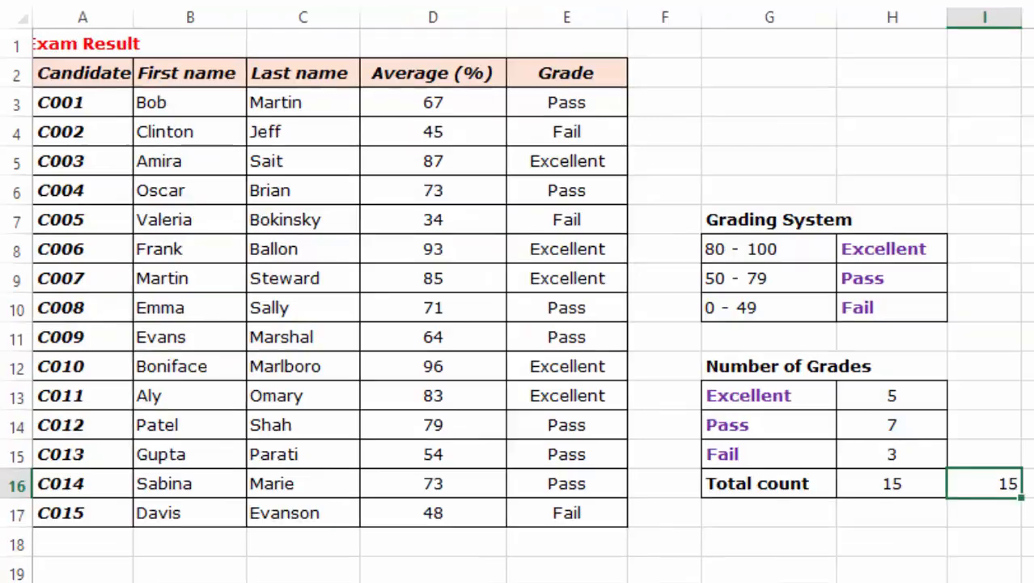